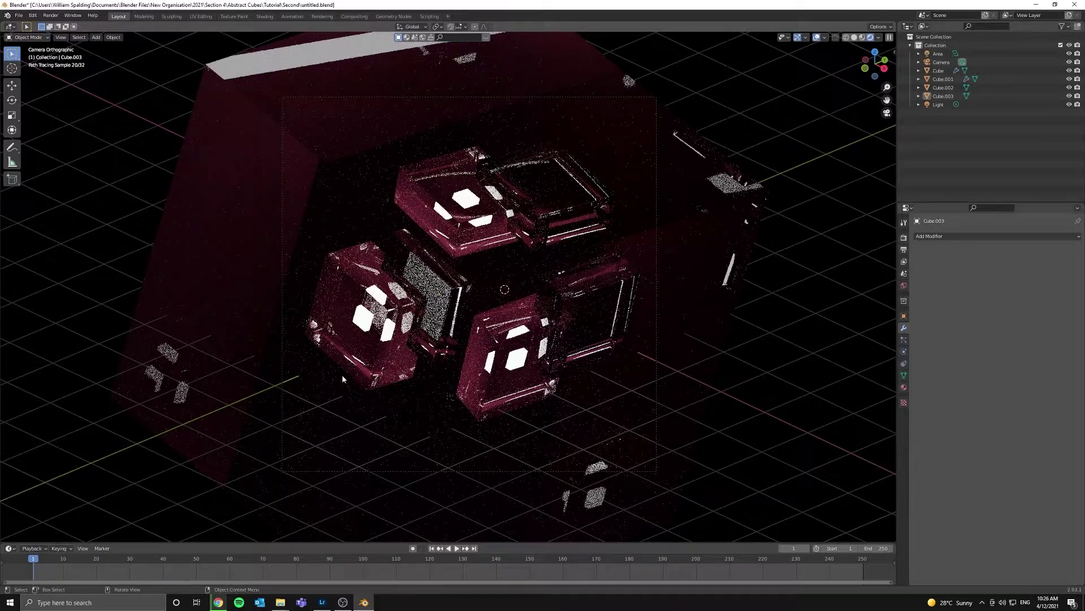
Start a new scene containing the default cube and view it through the camera
key("z")
left_click(710, 376)
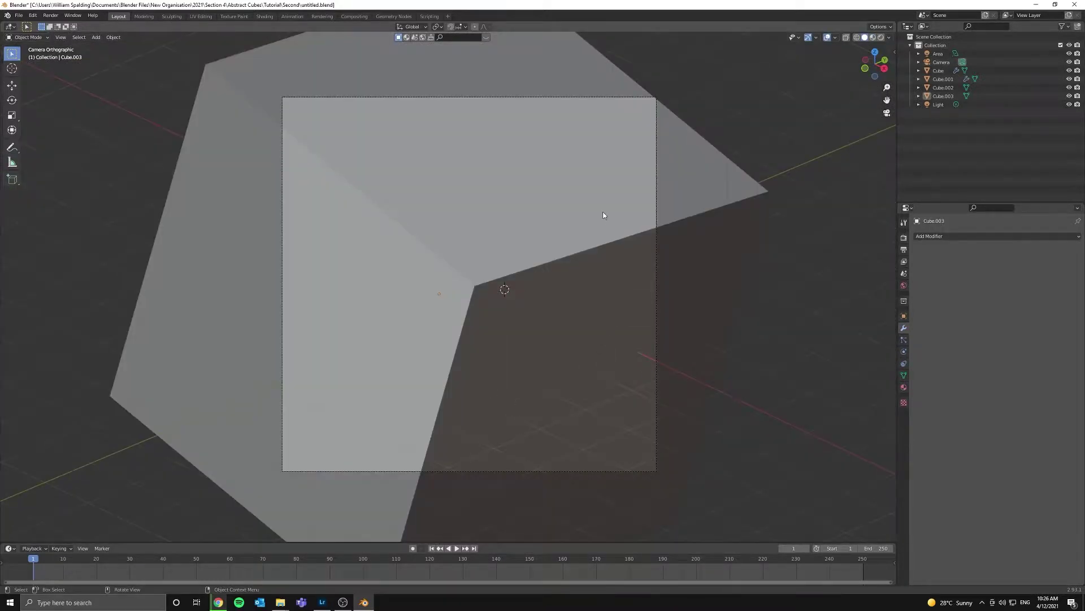
left_click(603, 215)
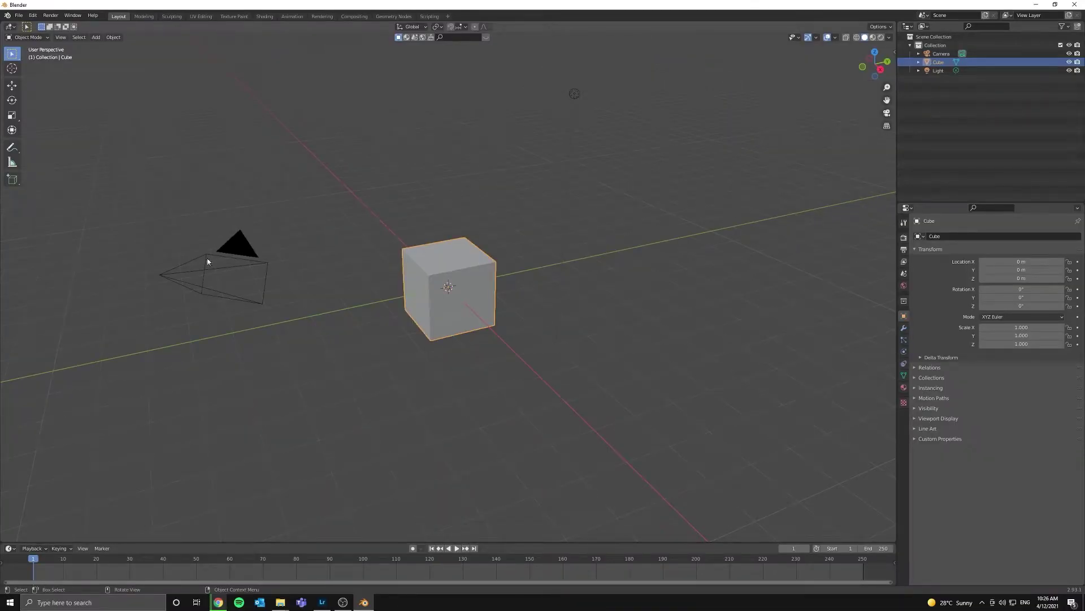
key("KP_0")
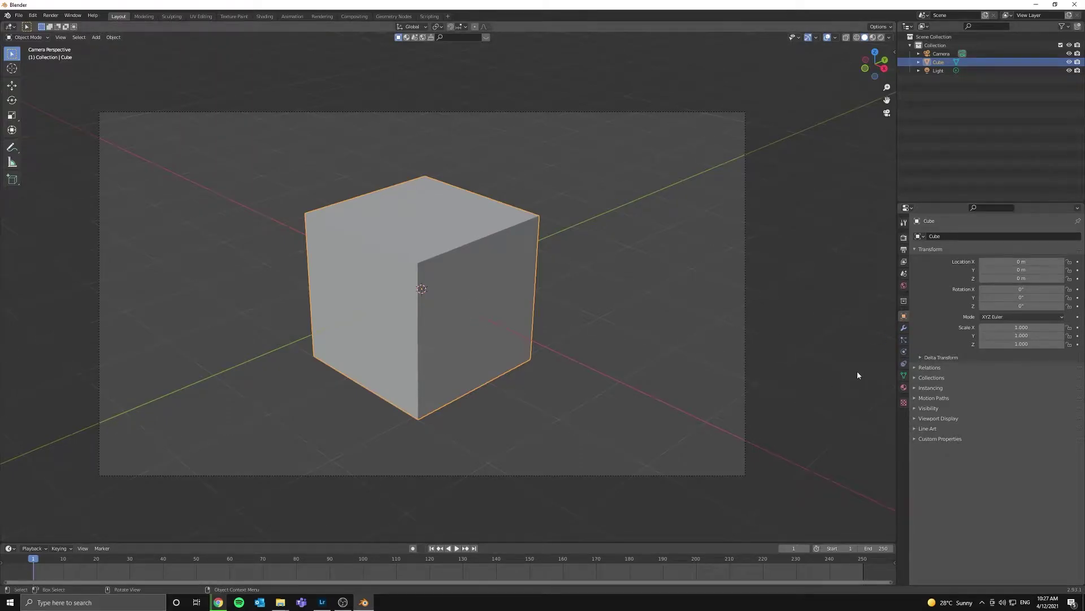
Add a Bevel modifier to the cube and set it to 2 segments
left_click(904, 327)
left_click(940, 237)
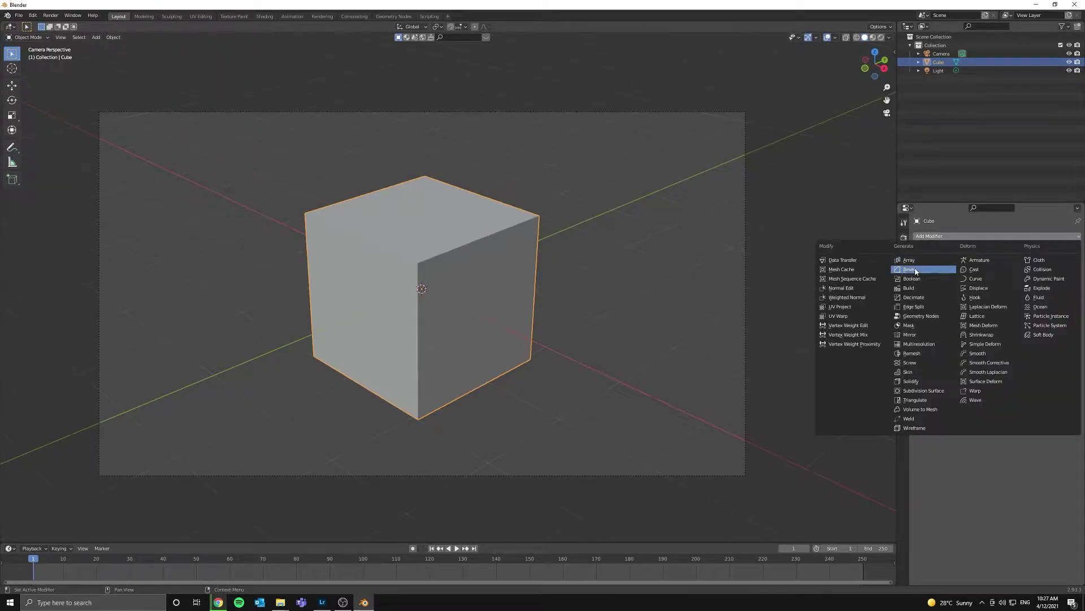
left_click(938, 257)
scroll(702, 249, "up", 3)
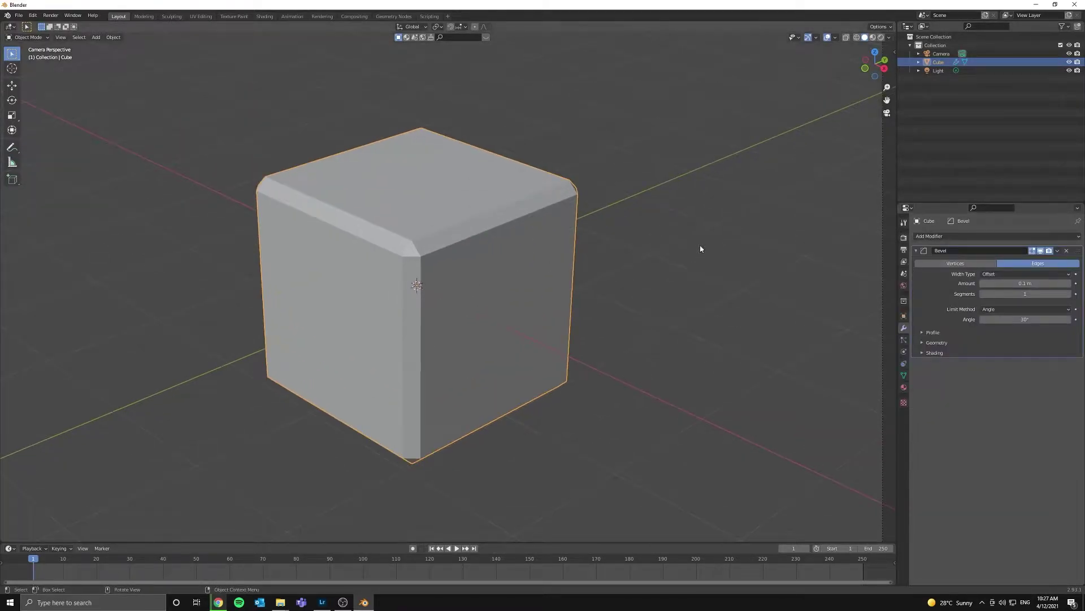
left_click(1065, 294)
Shade the cube smooth and reduce the bevel amount to about 0.028 m
right_click(557, 261)
left_click(558, 264)
scroll(523, 243, "up", 2)
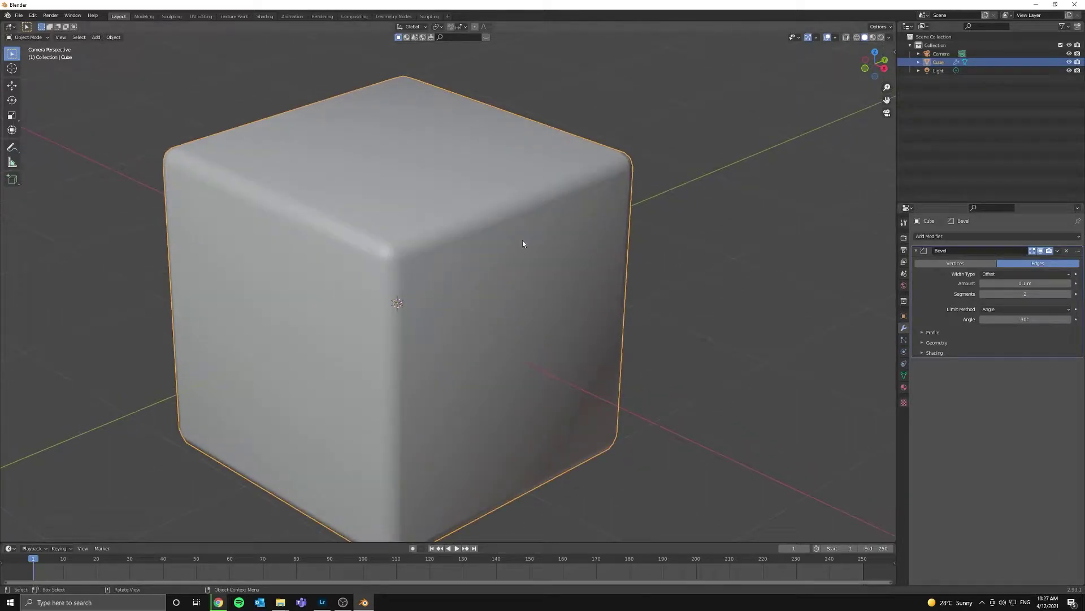
left_click_drag(1017, 283, 987, 282)
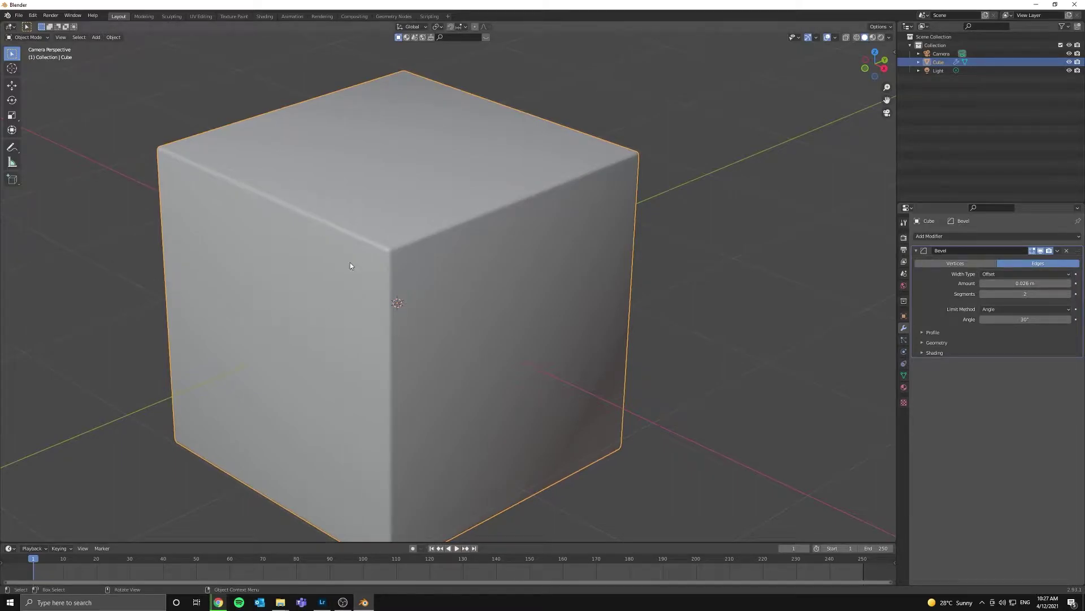
Rename the cube's material as Plastic
scroll(607, 282, "down", 5)
middle_click_drag(637, 339, 469, 374, "shift")
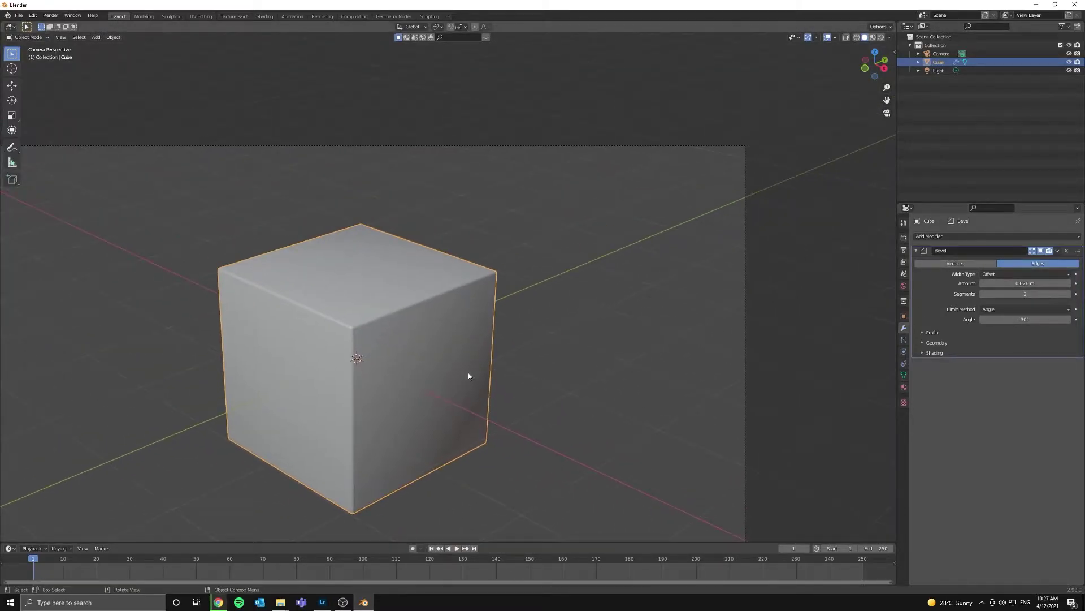
left_click(904, 387)
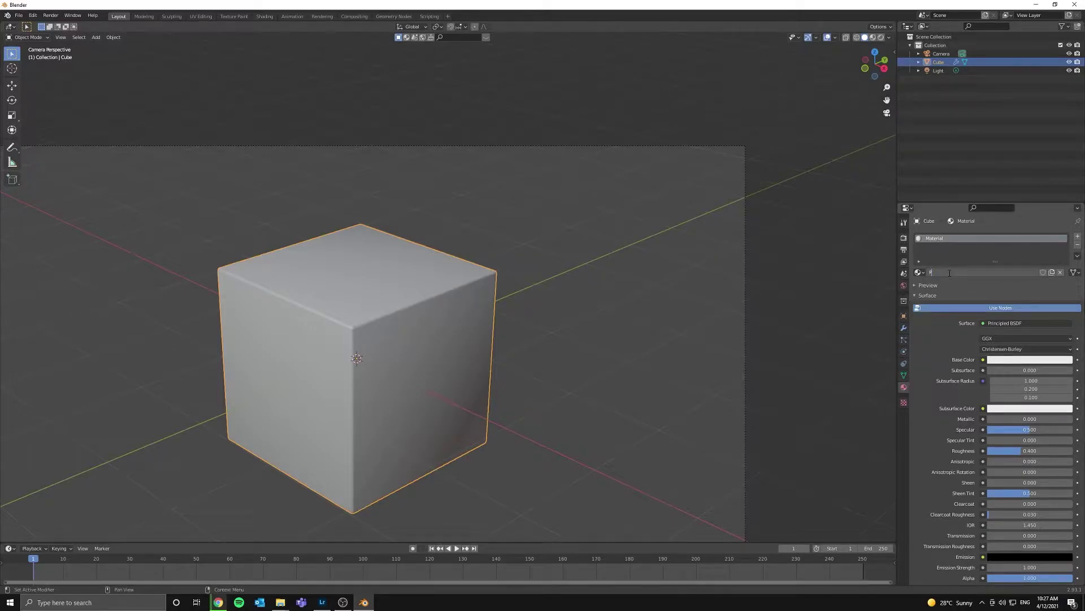
type("Plastic")
key("Return")
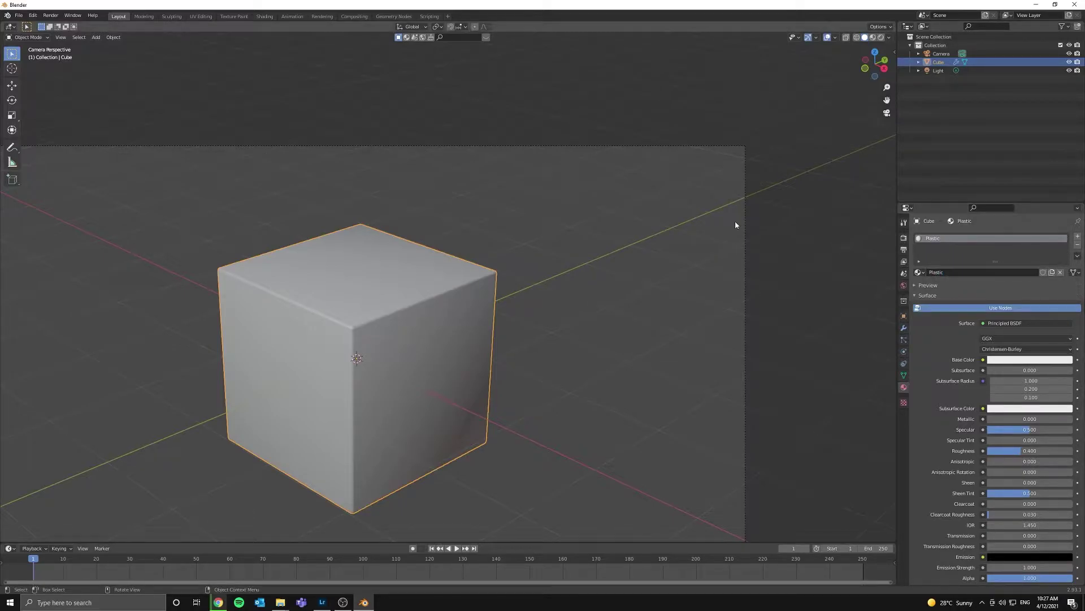
Switch to the Shading workspace and set the render engine to Cycles with GPU Compute as the device
left_click(264, 16)
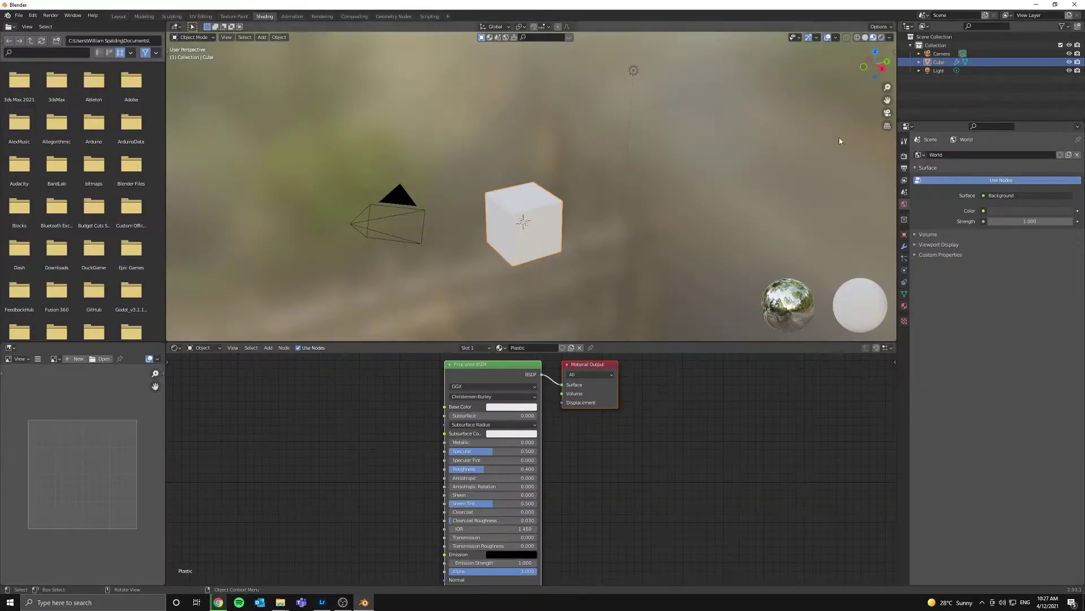
left_click(904, 156)
left_click(1031, 155)
left_click(1025, 182)
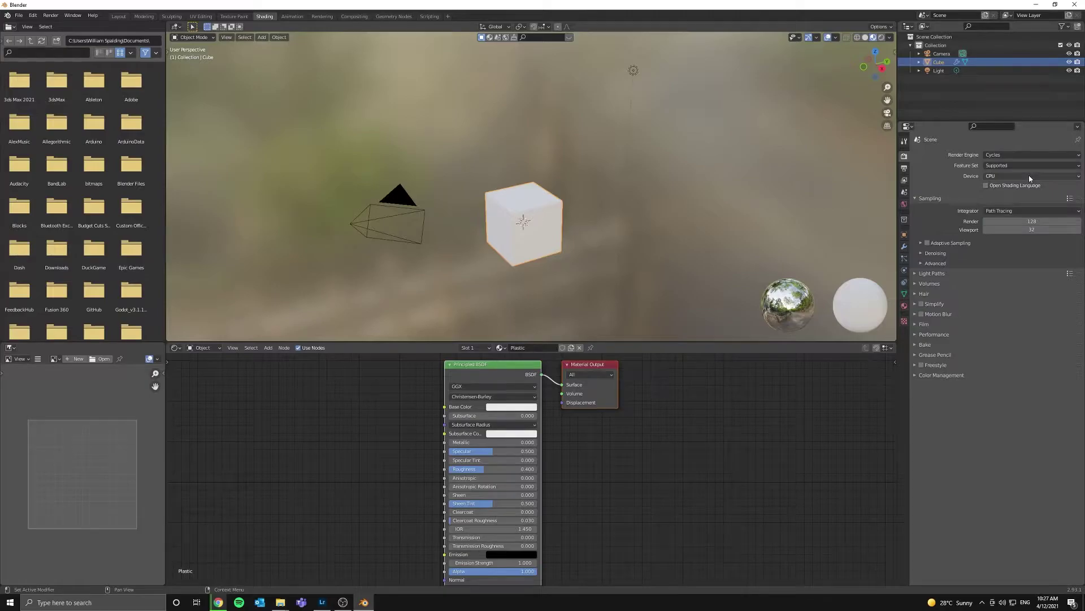
left_click(1030, 179)
left_click(1025, 194)
Display the viewport in rendered shading through the camera
key("z")
left_click(567, 154)
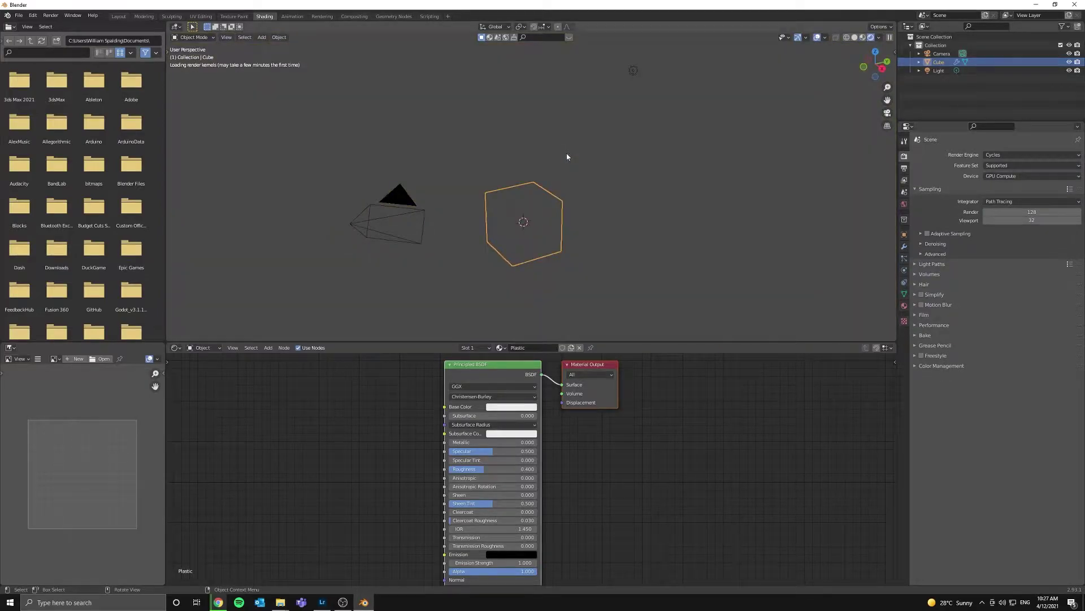
key("KP_0")
scroll(572, 168, "up", 1)
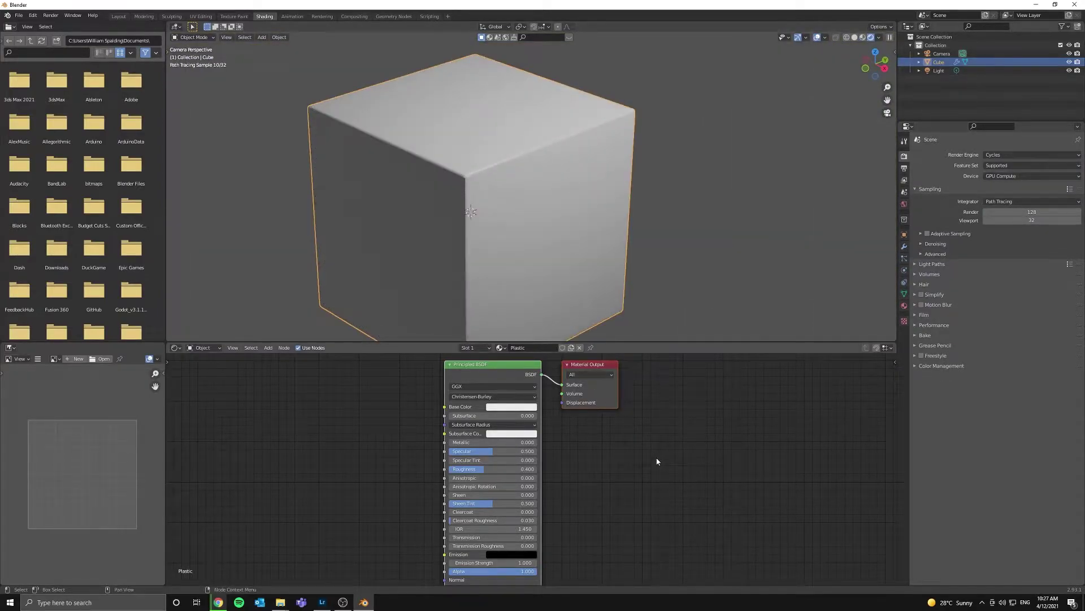
Set the world background color to black
middle_click_drag(650, 447, 633, 485)
scroll(630, 424, "down", 1)
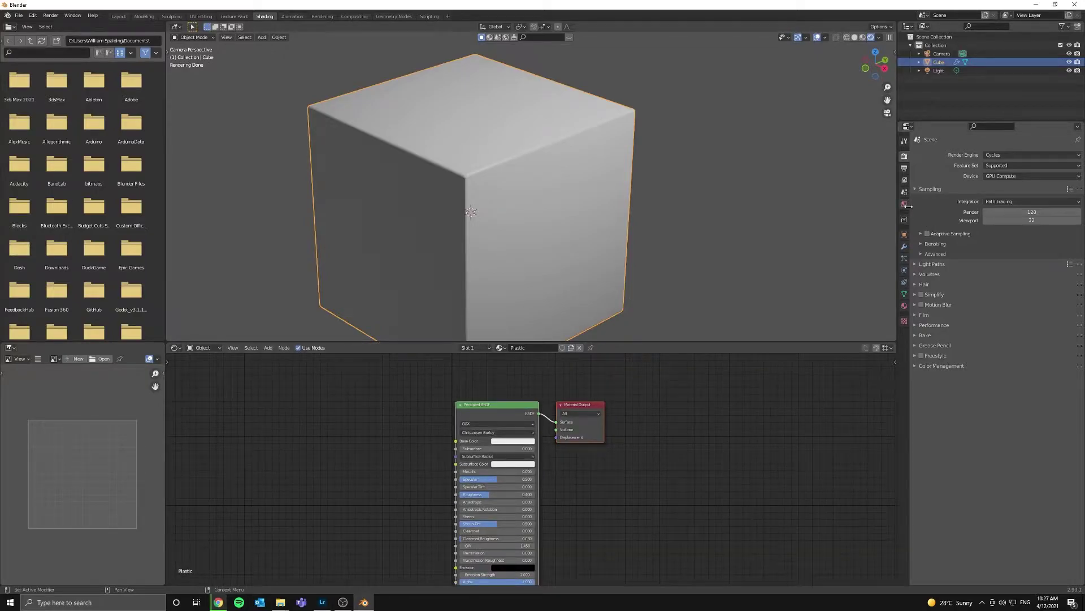
left_click(905, 204)
left_click(1024, 206)
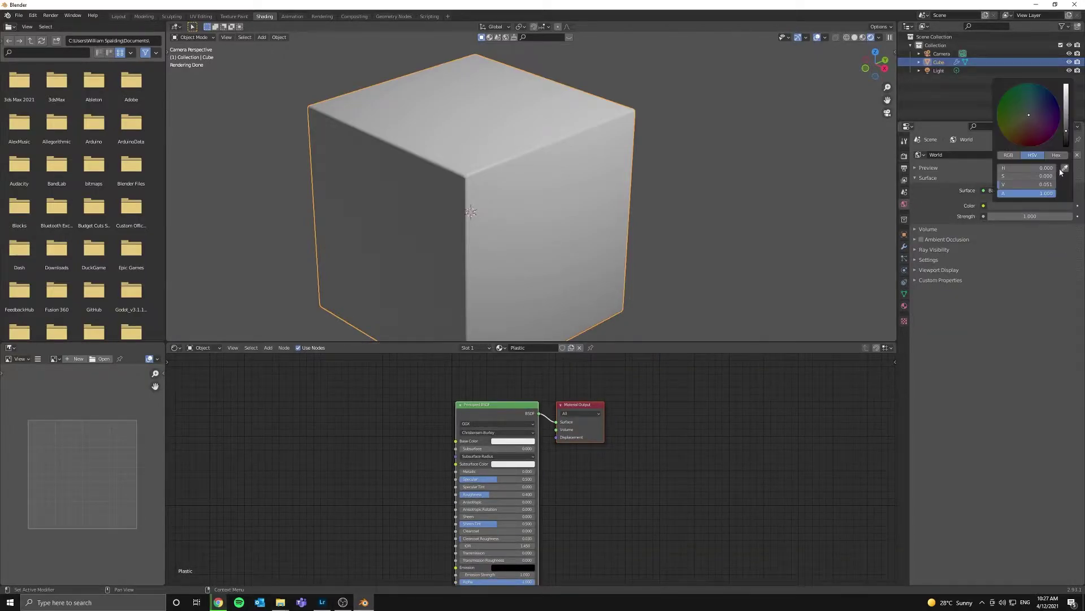
left_click(1069, 140)
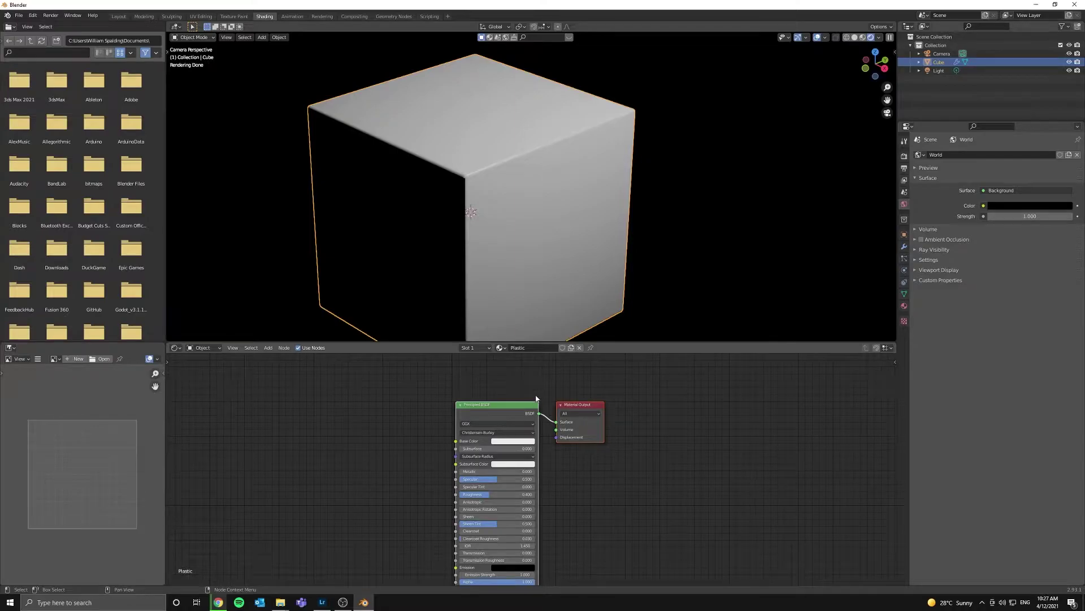
Replace the Principled BSDF node in the Plastic material with a Mix Shader node
left_click_drag(519, 403, 417, 403)
left_click(670, 212)
scroll(670, 211, "down", 6)
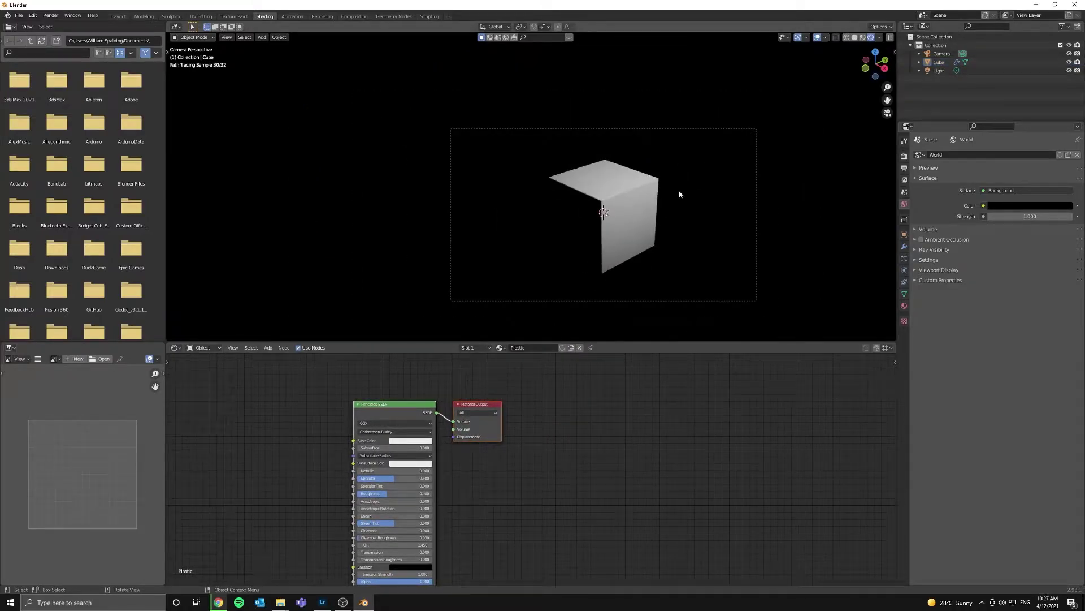
scroll(678, 194, "up", 5)
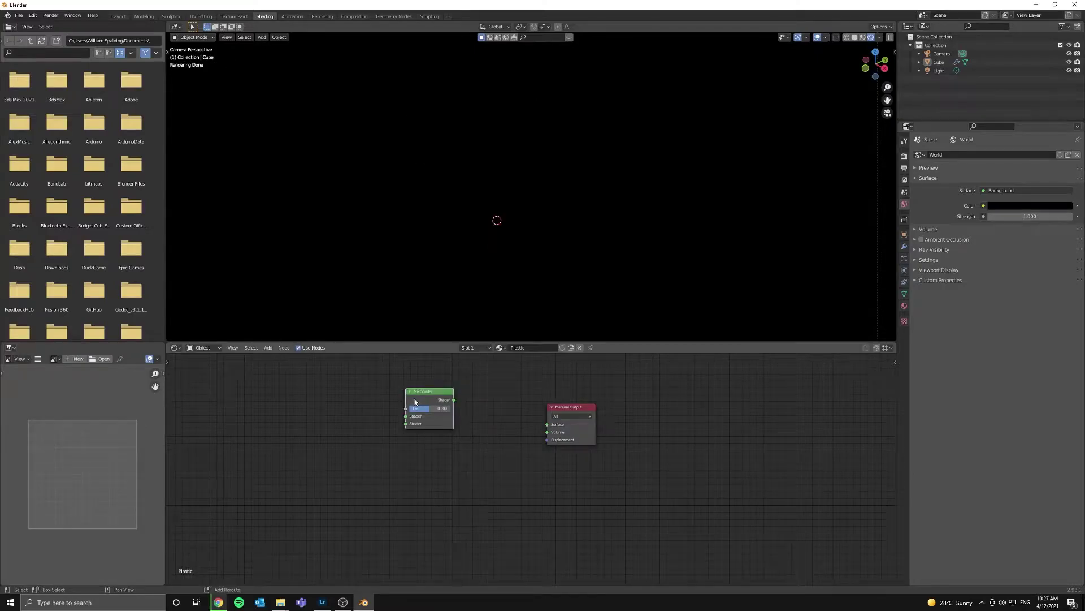
Duplicate the Mix Shader node, place the copy below the original and connect it to the Material Output's Surface input
key("shift+d")
left_click(407, 574)
middle_click_drag(464, 503, 478, 541)
left_click_drag(444, 441, 462, 465)
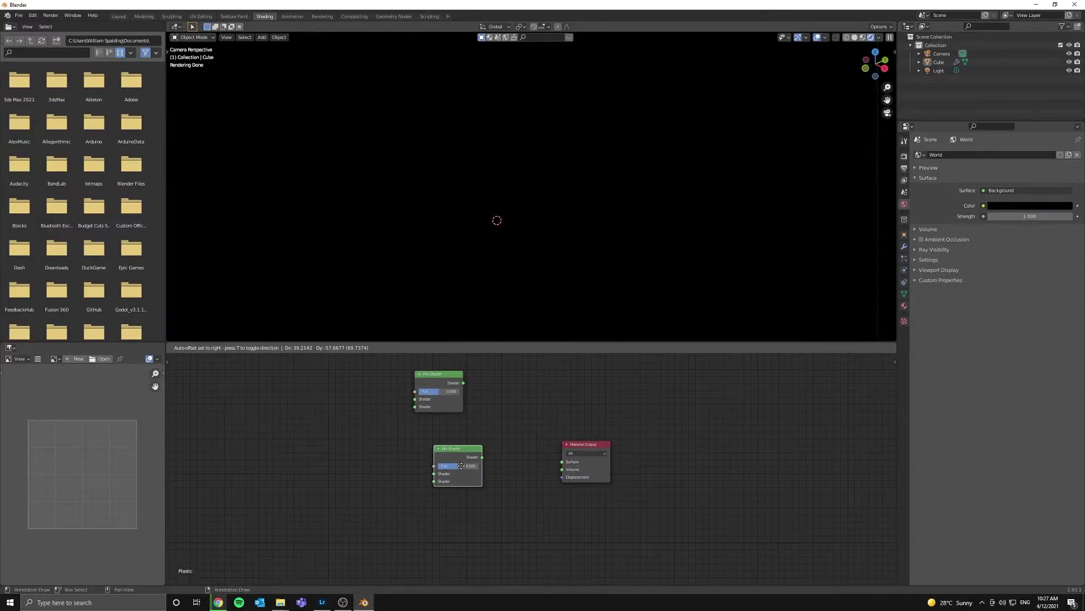
left_click(465, 481)
left_click_drag(568, 462, 568, 462)
Add a Translucent BSDF node before the lower Mix Shader
middle_click_drag(511, 464, 589, 462)
key("shift+a")
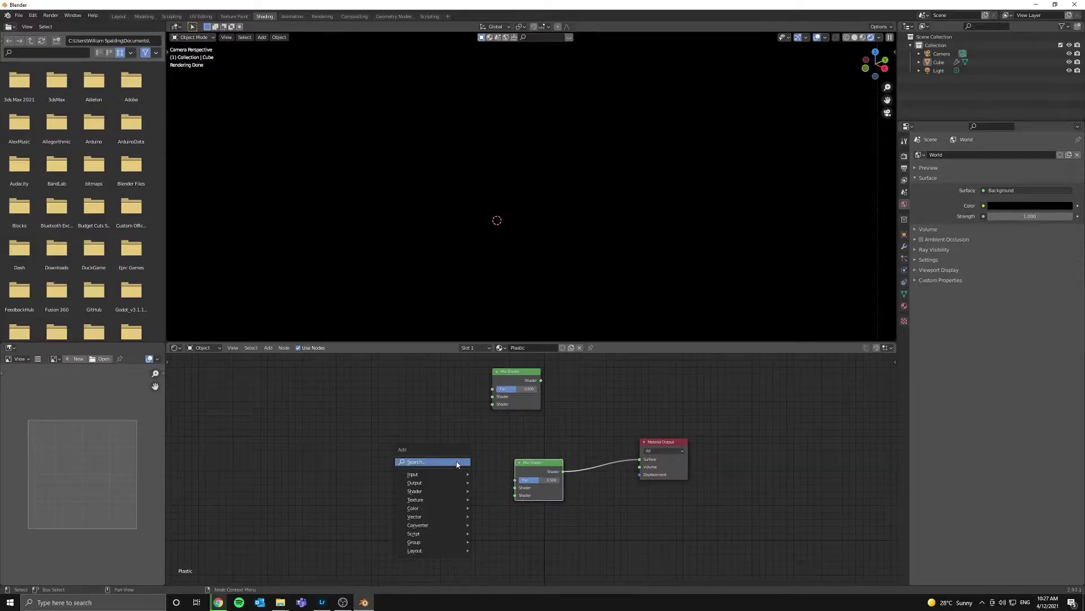
left_click(459, 462)
type("tarn")
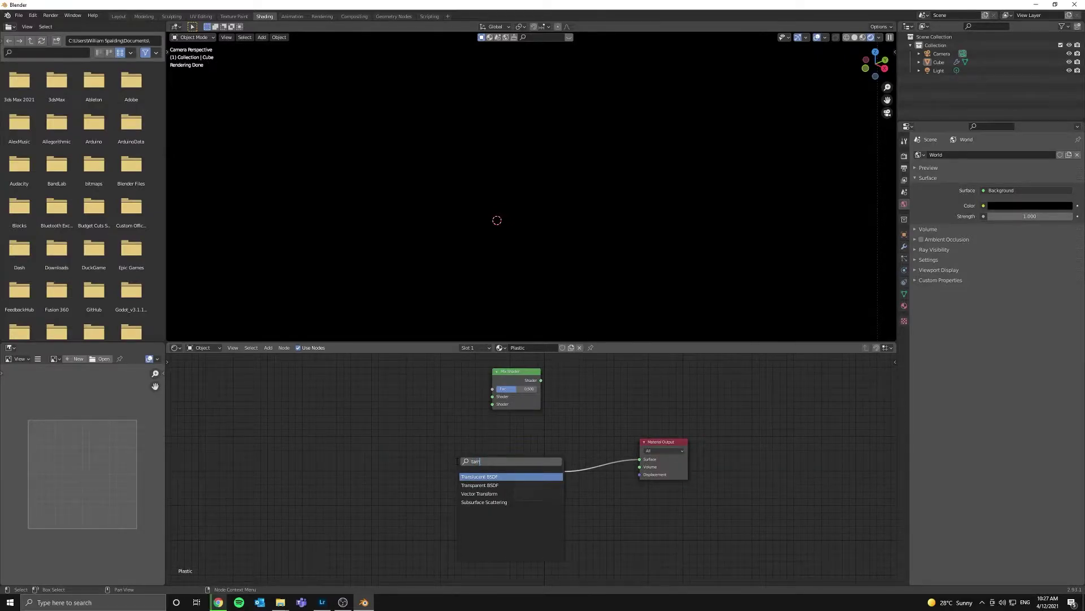
key("Return")
left_click(471, 514)
Add a Refraction BSDF node, feeding it into the lower Mix Shader's first shader input and the Translucent BSDF into the second
key("shift+a")
left_click(440, 439)
left_click_drag(520, 497, 515, 488)
type("ref")
left_click(487, 453)
Add a Fresnel node above the Refraction BSDF and connect it to the lower Mix Shader's Fac input
left_click(433, 452)
type("fre")
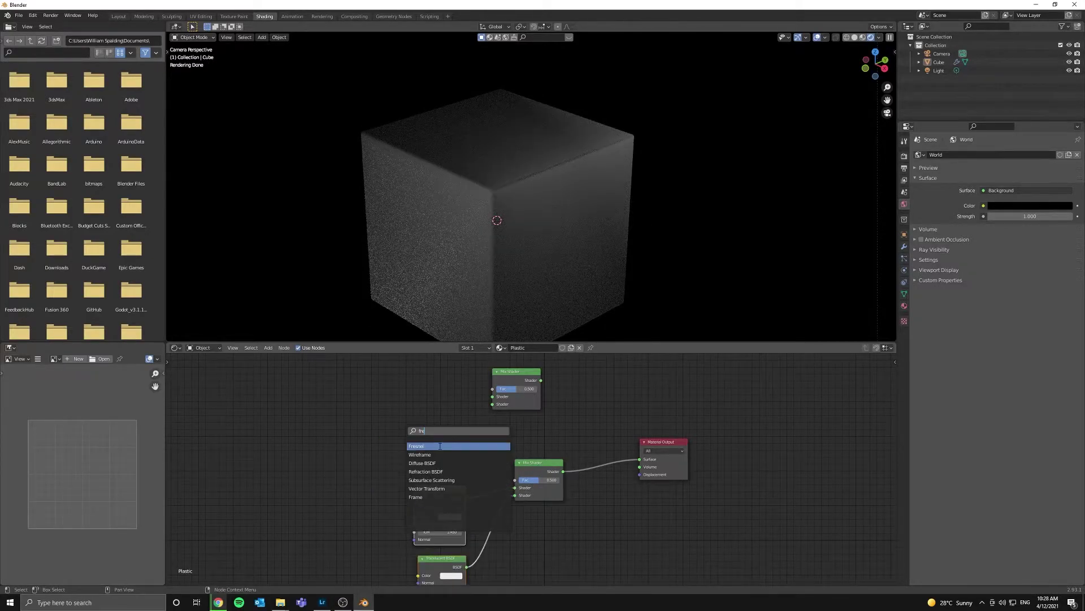
left_click(440, 445)
left_click(411, 421)
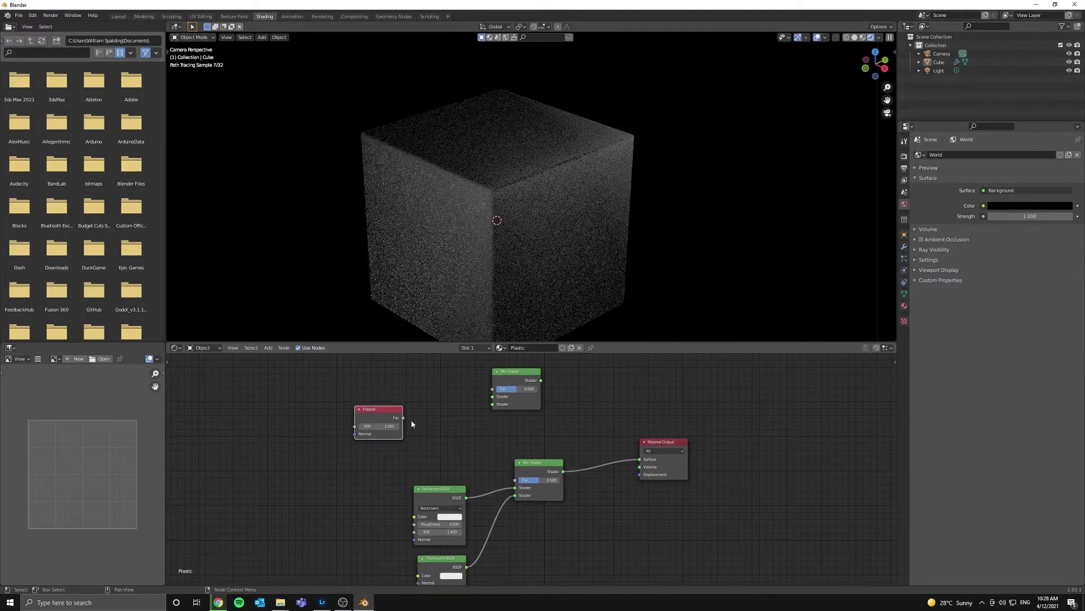
left_click_drag(403, 417, 515, 479)
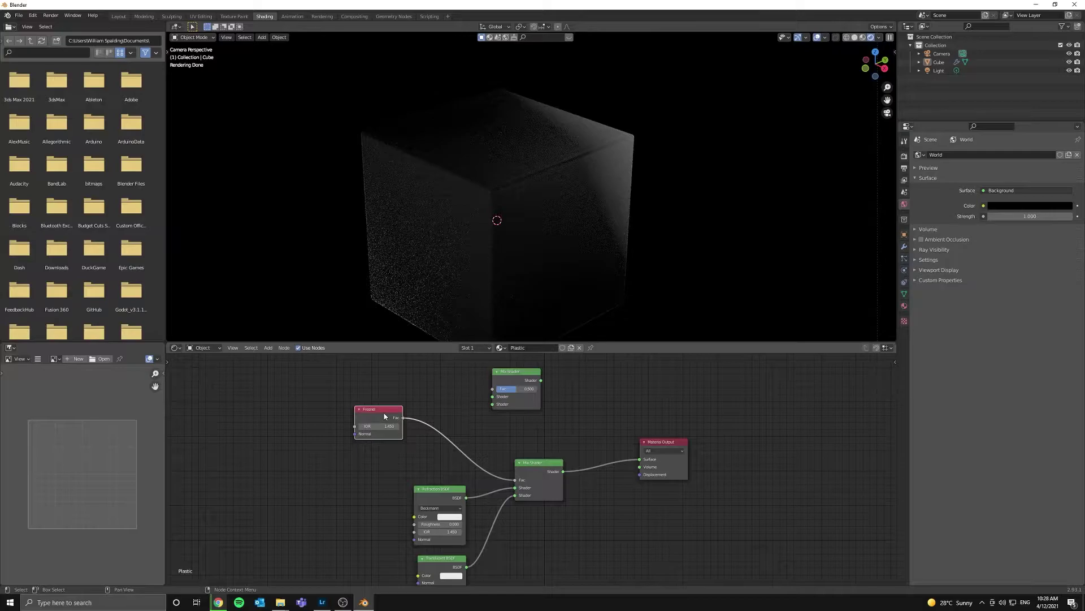
left_click_drag(384, 416, 444, 444)
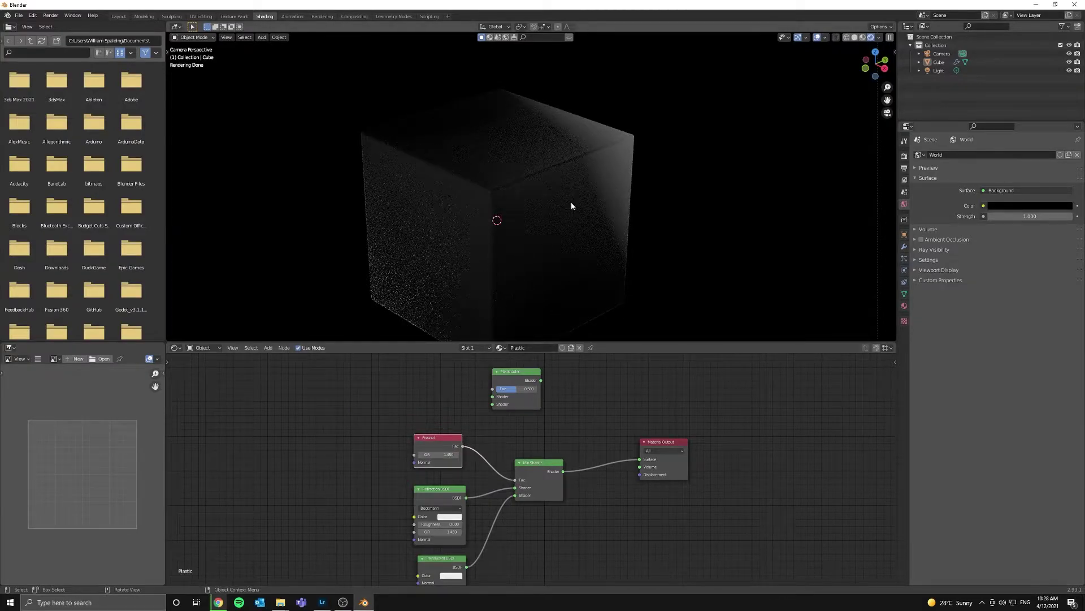
Duplicate the cube in place and scale the copy down to about a quarter of its size
left_click(566, 165)
key("shift+d")
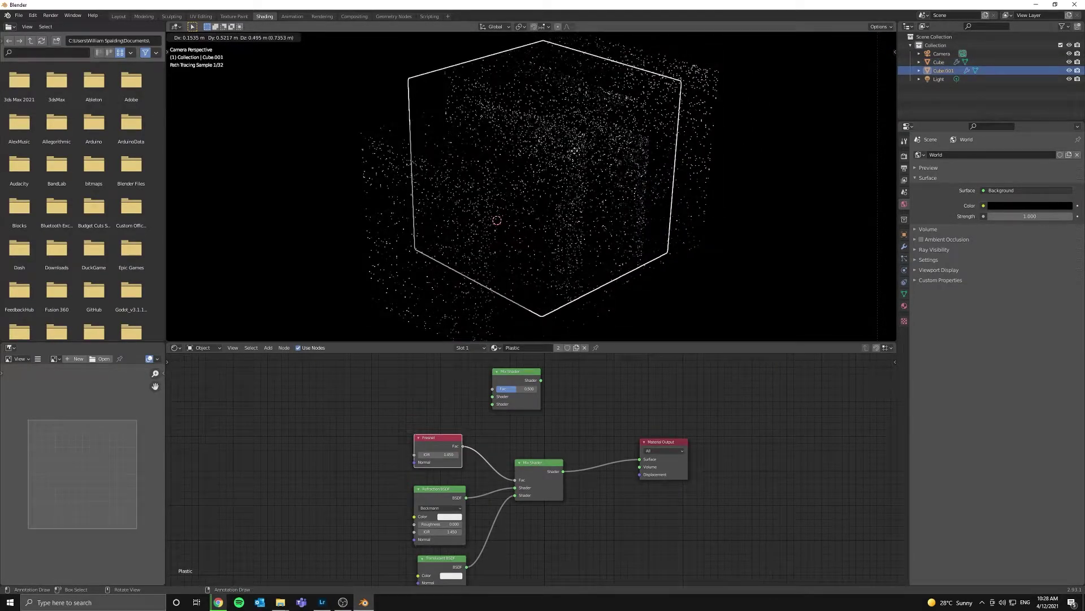
right_click(686, 188)
key("s")
key("Return")
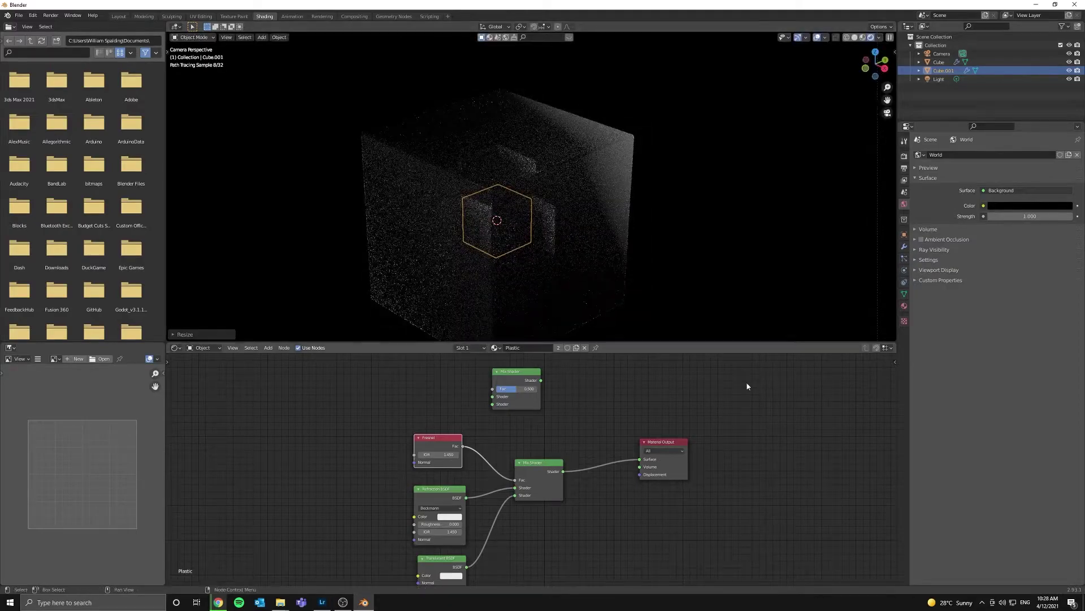
Replace the Plastic material on the small inner cube with a new material
left_click(904, 306)
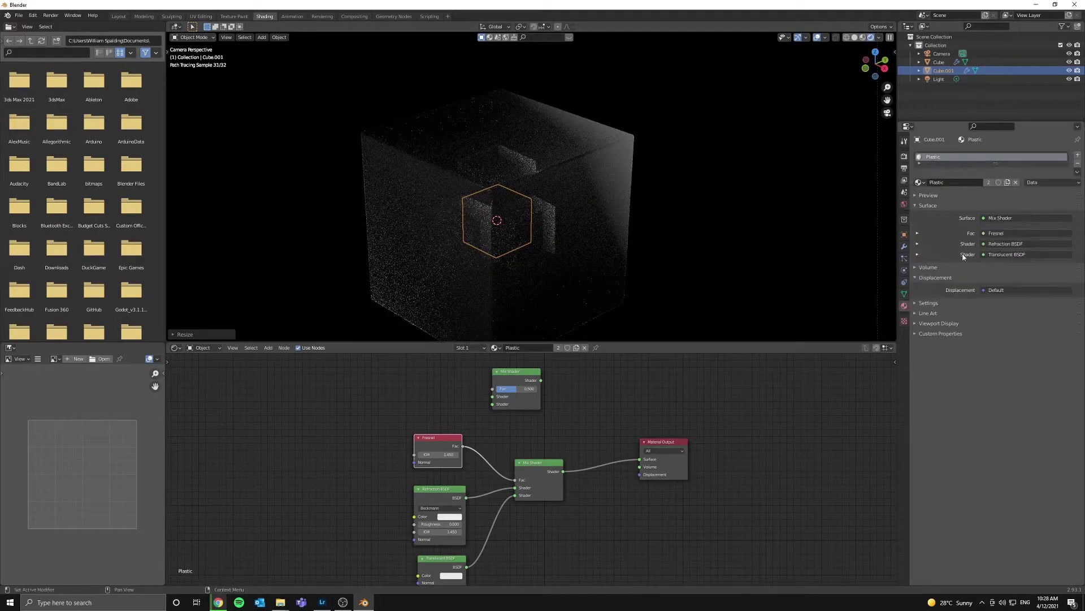
left_click(1078, 163)
left_click(976, 184)
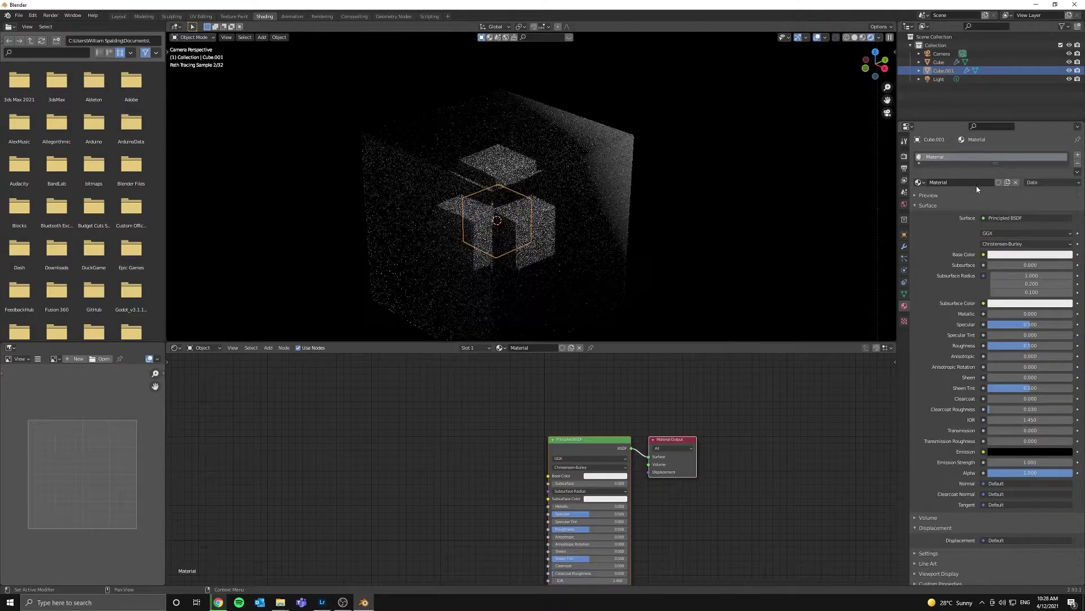
Change the inner cube's material surface to Emission with a strength of 50
left_click(1016, 256)
left_click(1035, 218)
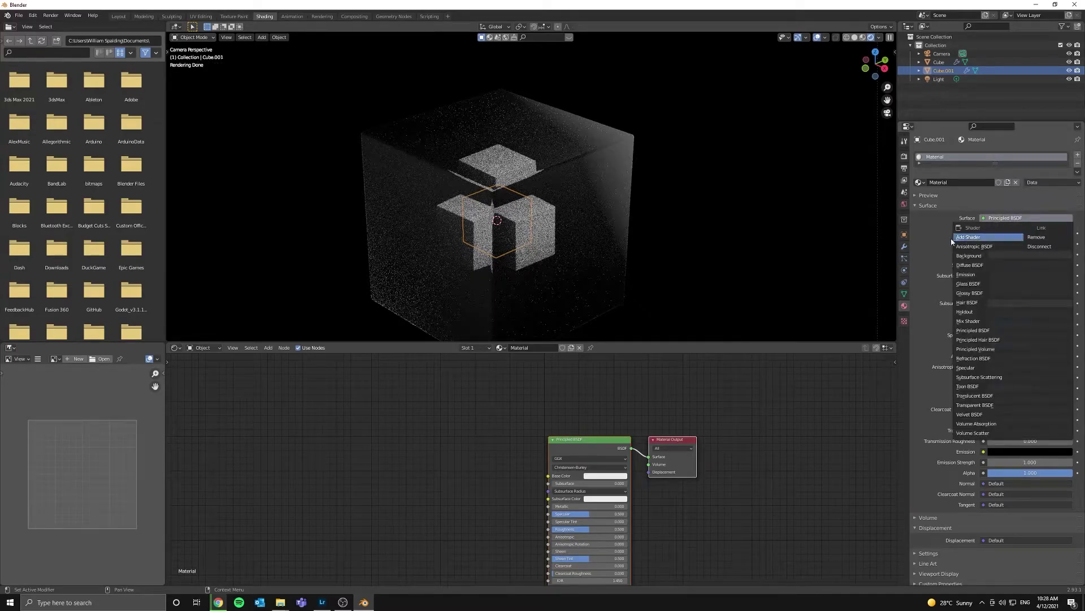
left_click(975, 275)
left_click(1032, 244)
type("50")
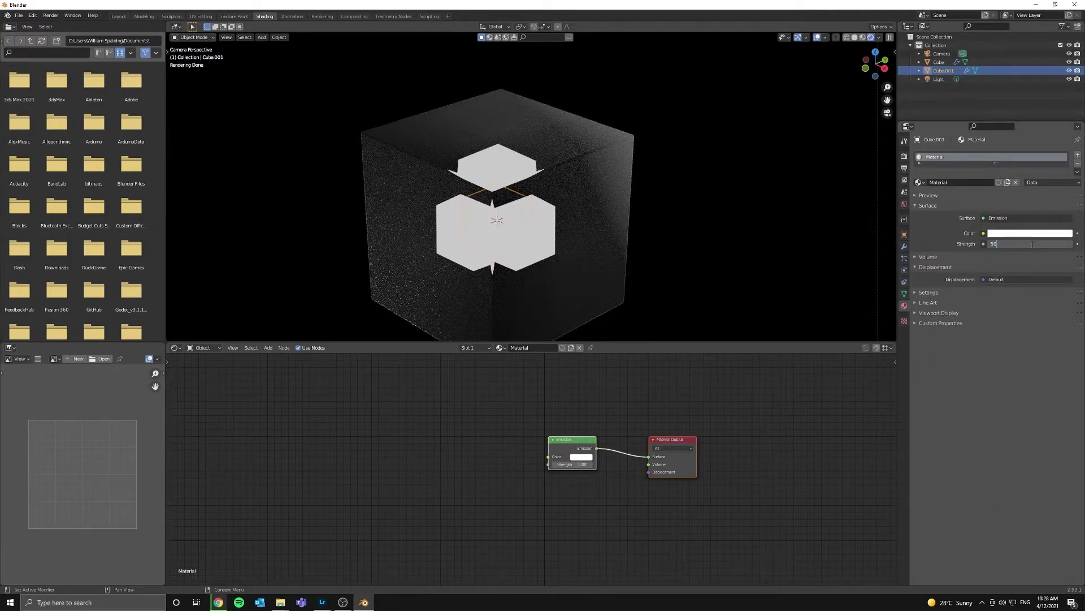
key("Return")
Scale the glowing inner cube down further to roughly half its size, keeping it centered in the outer cube
key("s")
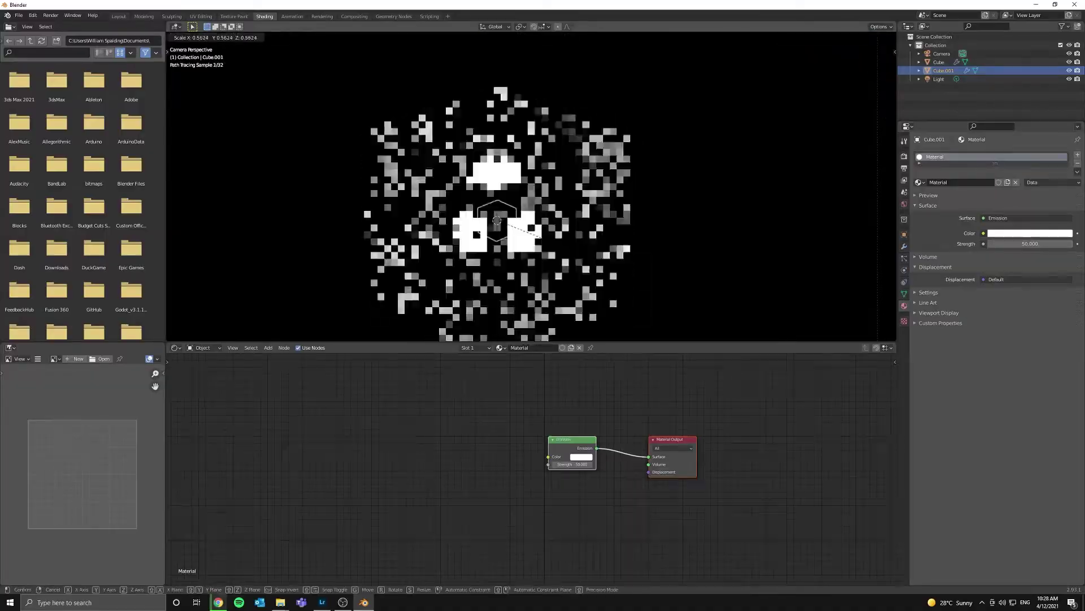
left_click(540, 238)
key("g")
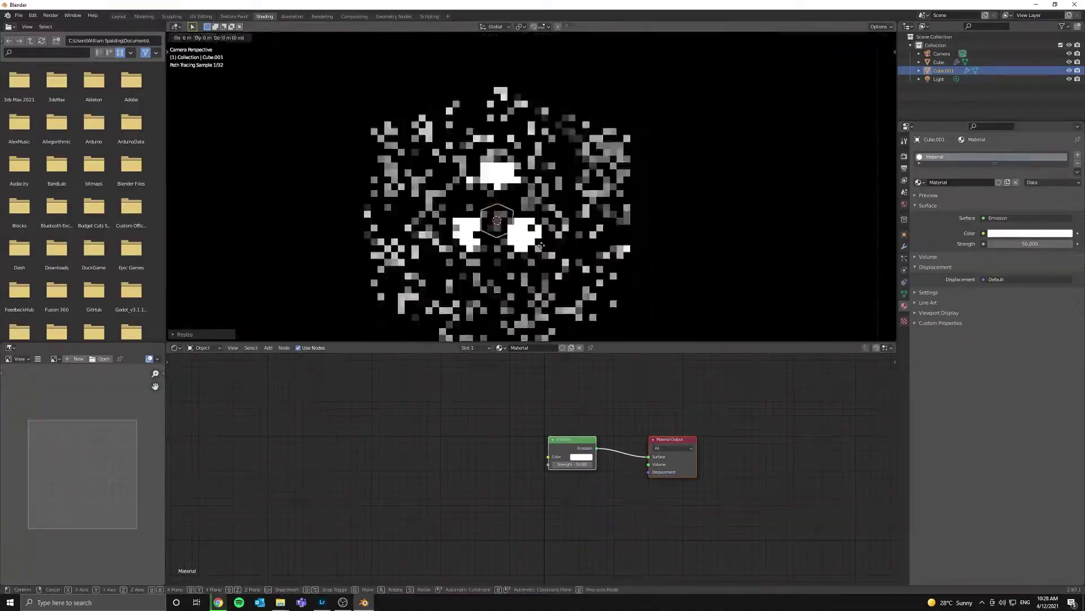
right_click(541, 244)
scroll(539, 238, "up", 5)
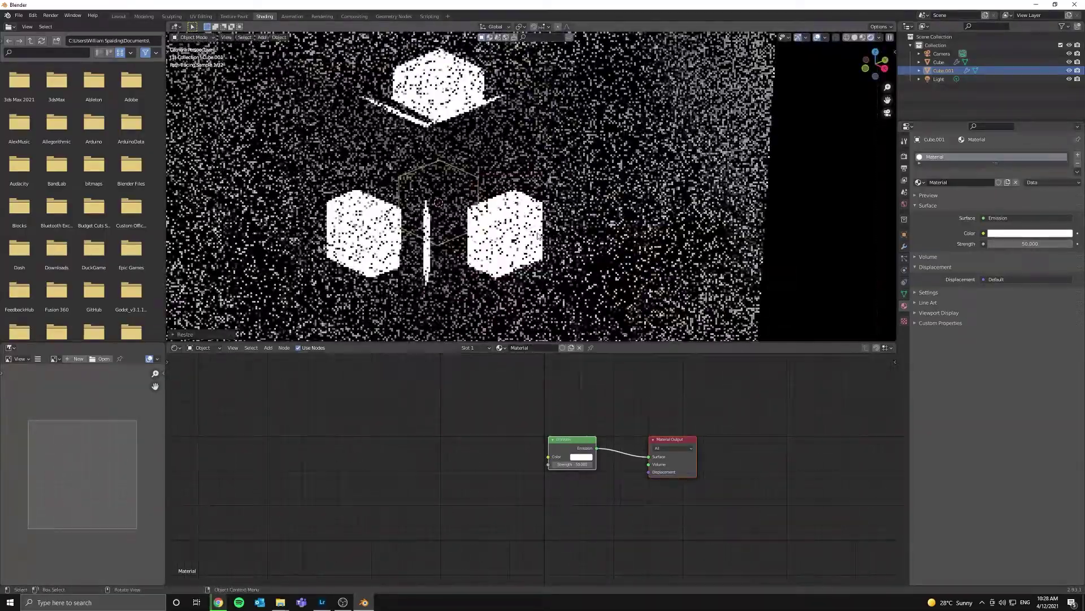
Insert the spare Mix Shader before the outer cube's material output and blend a Glass BSDF with the plastic shader at a factor of about 0.19
scroll(538, 235, "down", 6)
left_click(381, 140)
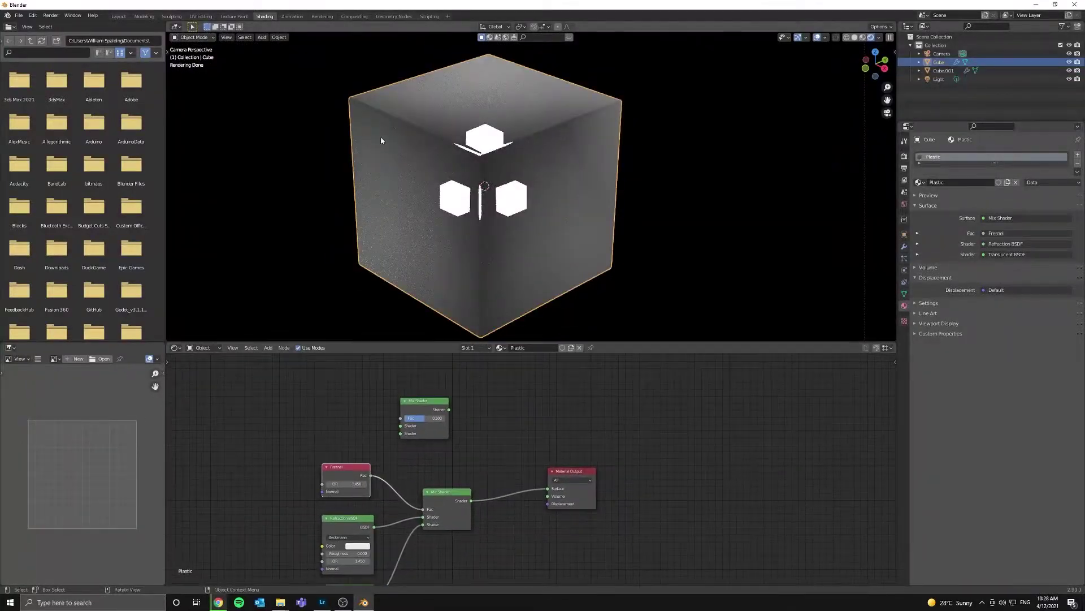
scroll(497, 471, "up", 2)
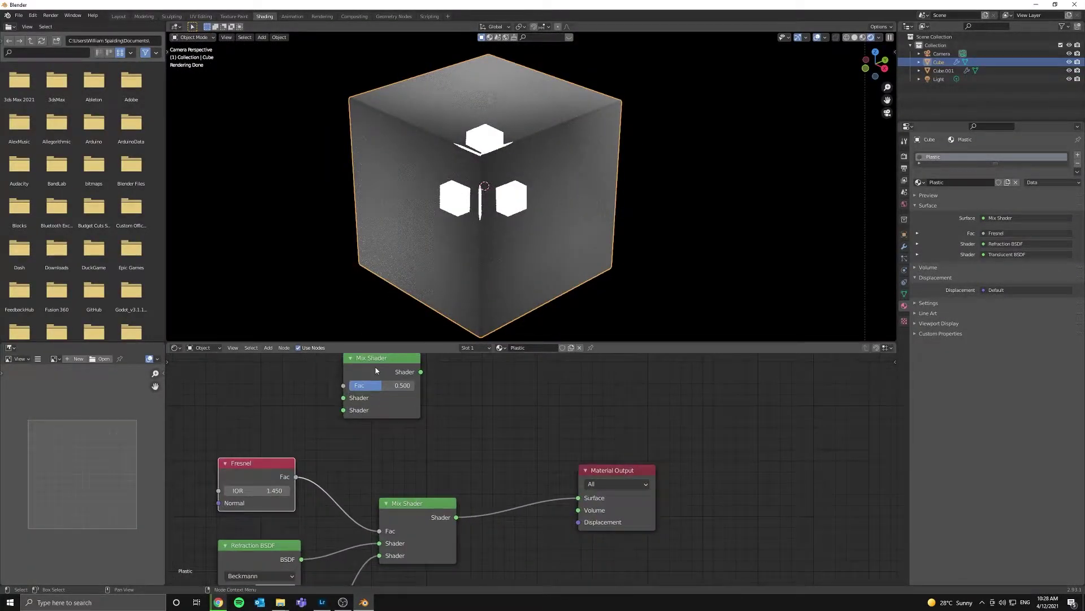
left_click(545, 459)
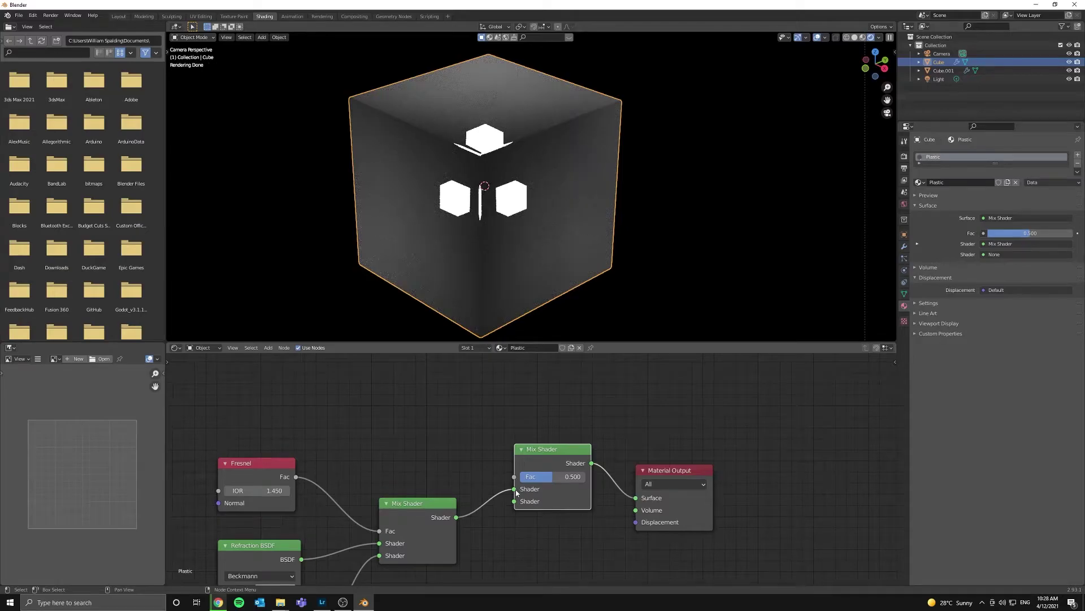
left_click_drag(520, 510, 532, 479)
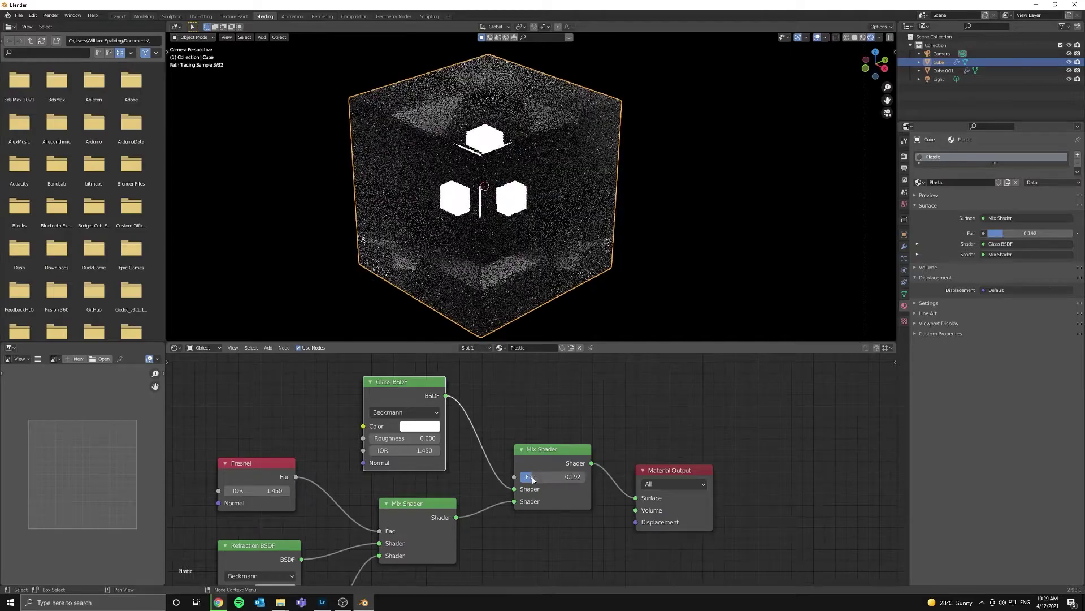
Set the camera to Orthographic and shift it along the Z axis to center the cube in the frame
scroll(604, 163, "down", 5)
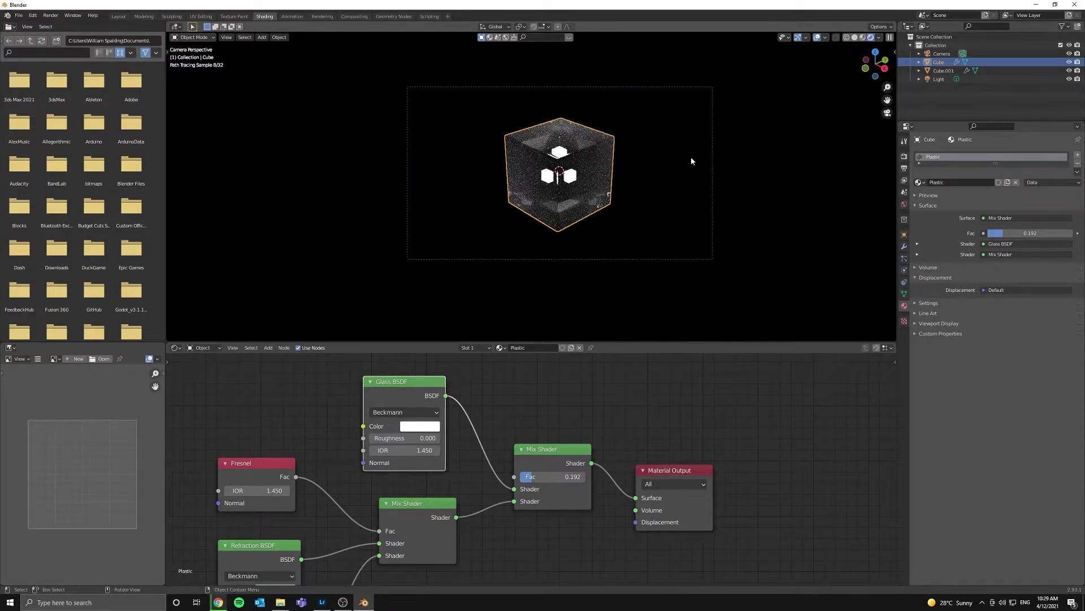
left_click(711, 146)
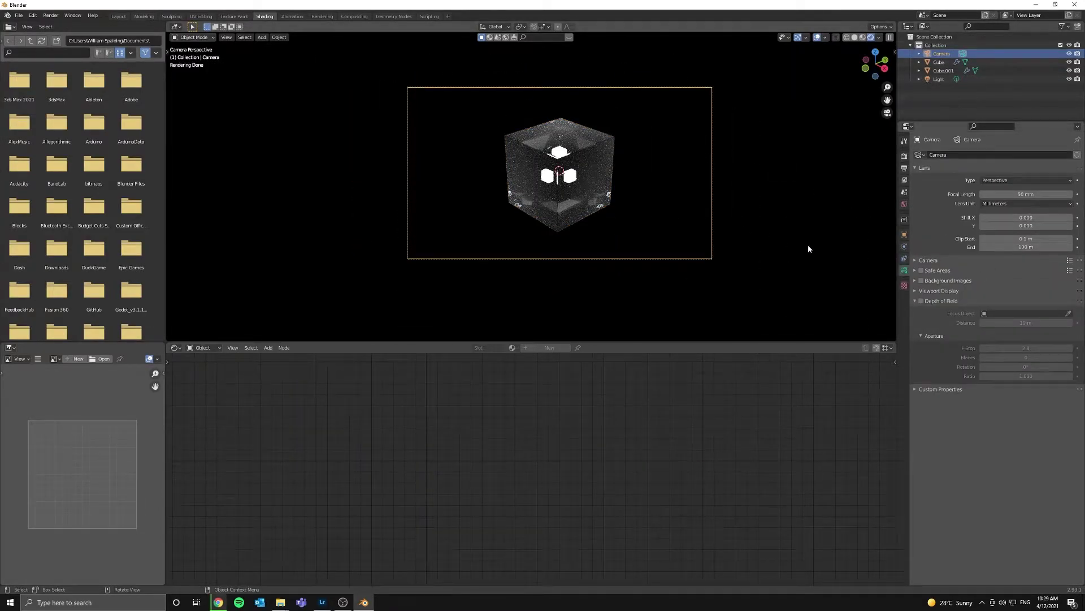
left_click(1016, 179)
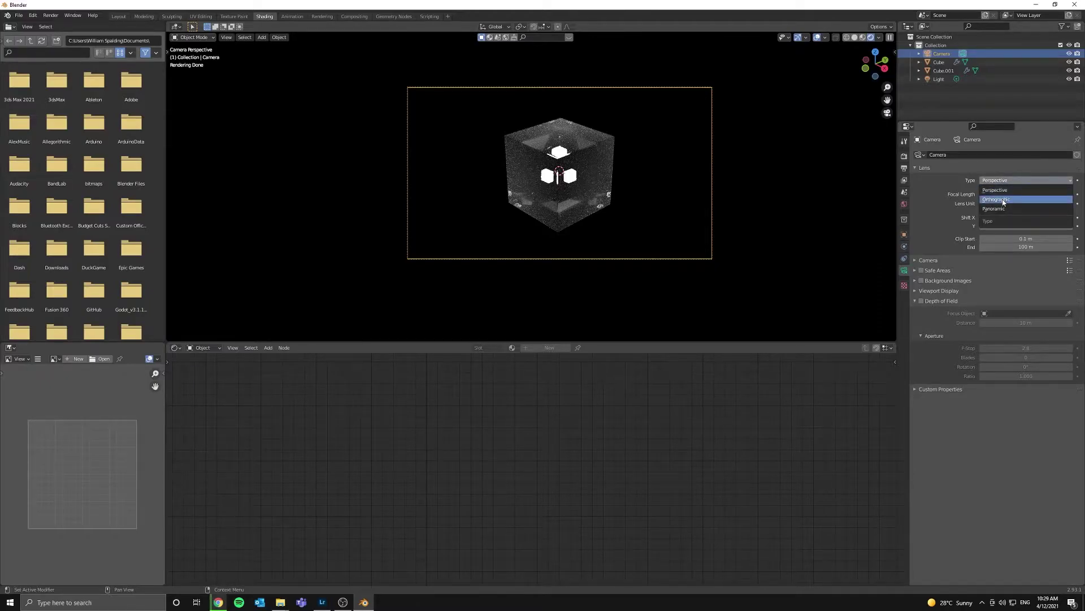
left_click(998, 199)
scroll(589, 192, "up", 3)
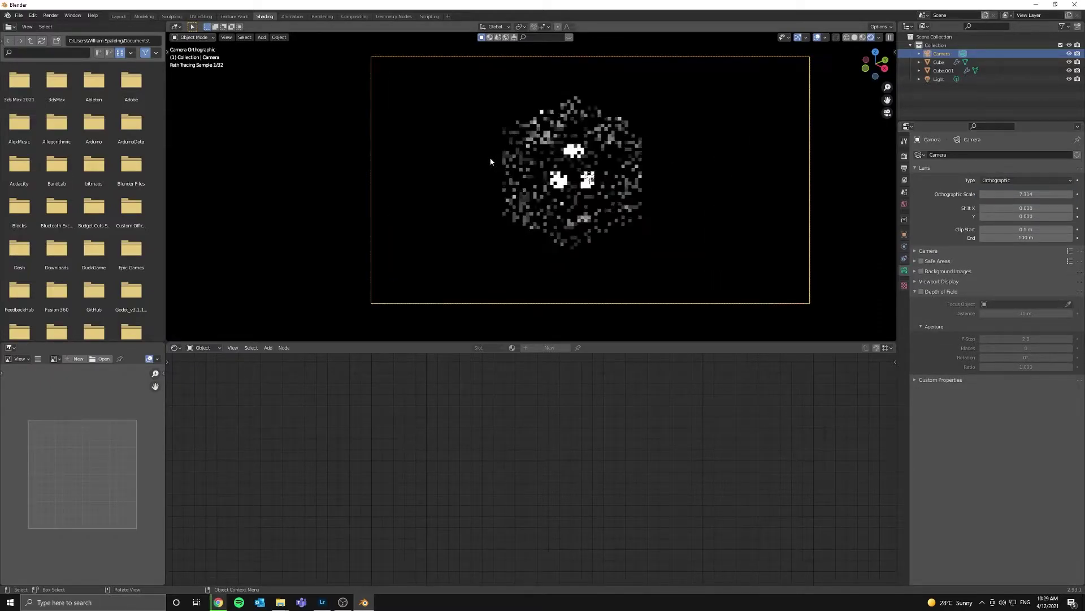
key("g")
key("z")
left_click(585, 179)
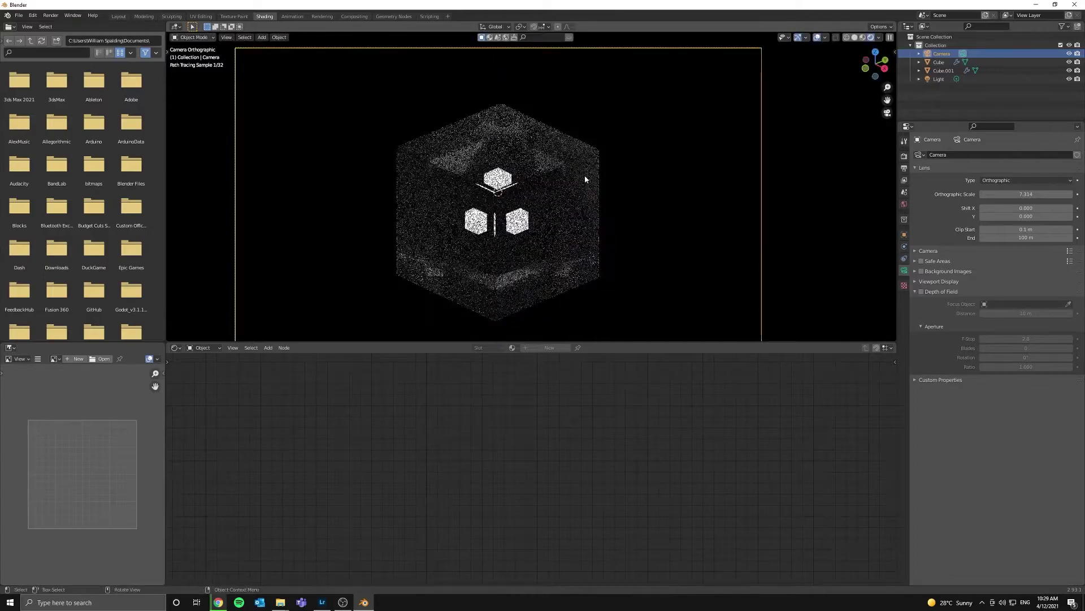
Rotate the outer cube about 10° around its local Y axis
left_click(569, 171)
key("r")
key("x")
key("x")
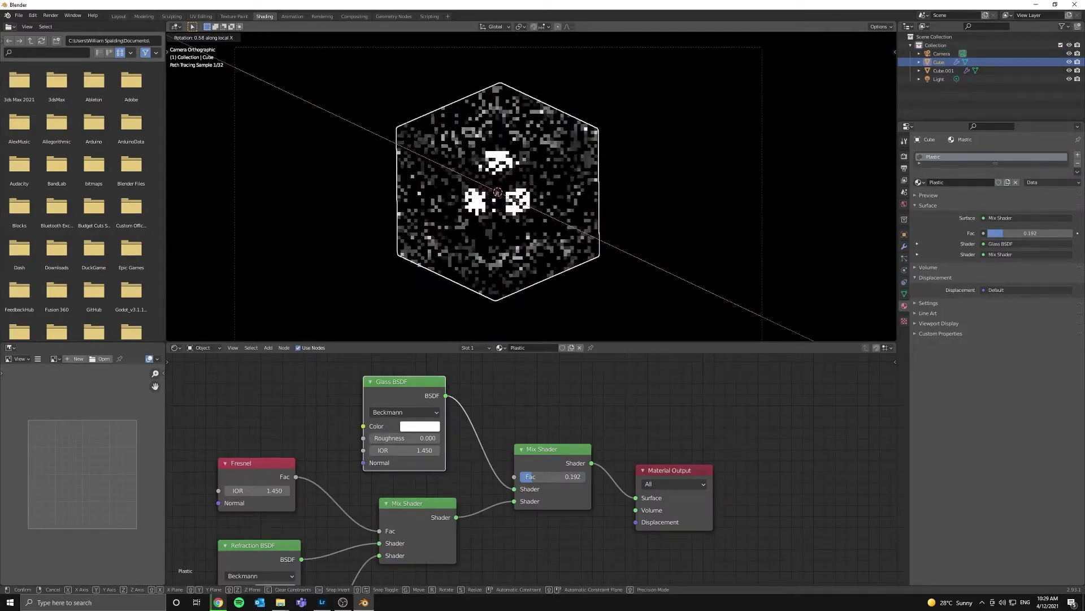
key("y")
key("y")
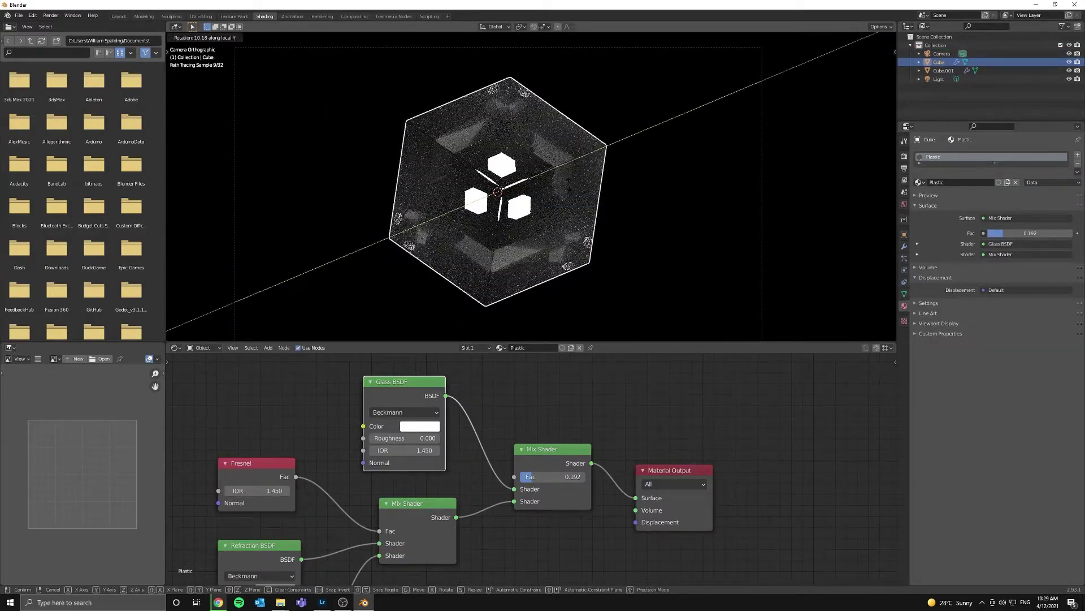
left_click(568, 184)
key("s")
right_click(569, 184)
Show the cubes in wireframe and freely rotate the outer cube so its front and back corners nearly line up in the camera view
key("z")
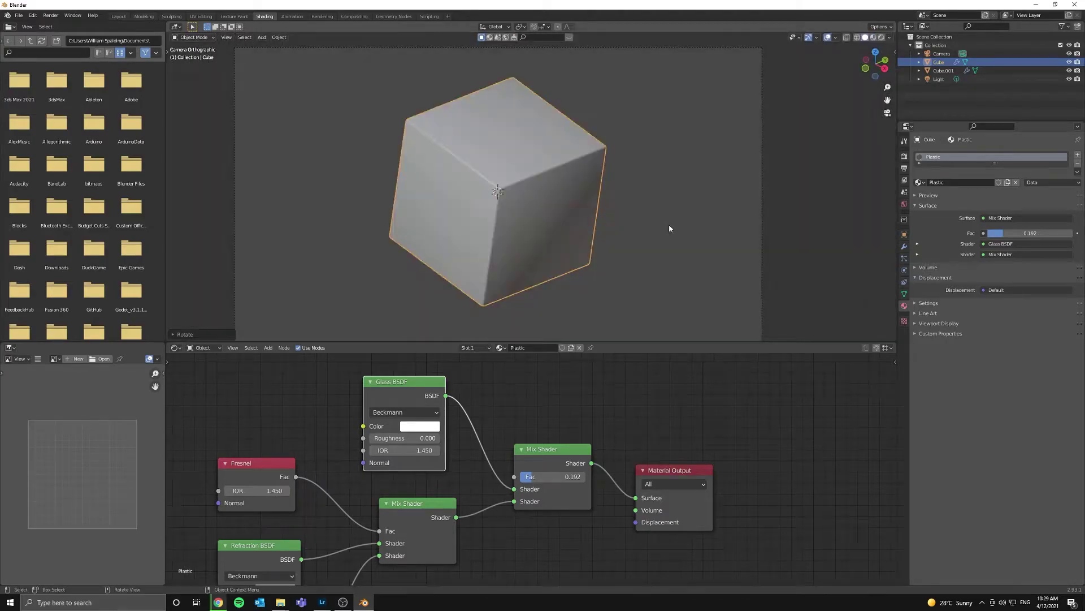
key("Tab")
scroll(611, 180, "up", 8)
key("shift+z")
key("Tab")
scroll(632, 168, "down", 7)
scroll(643, 167, "up", 5)
key("r")
key("r")
left_click(557, 182)
scroll(551, 182, "down", 6)
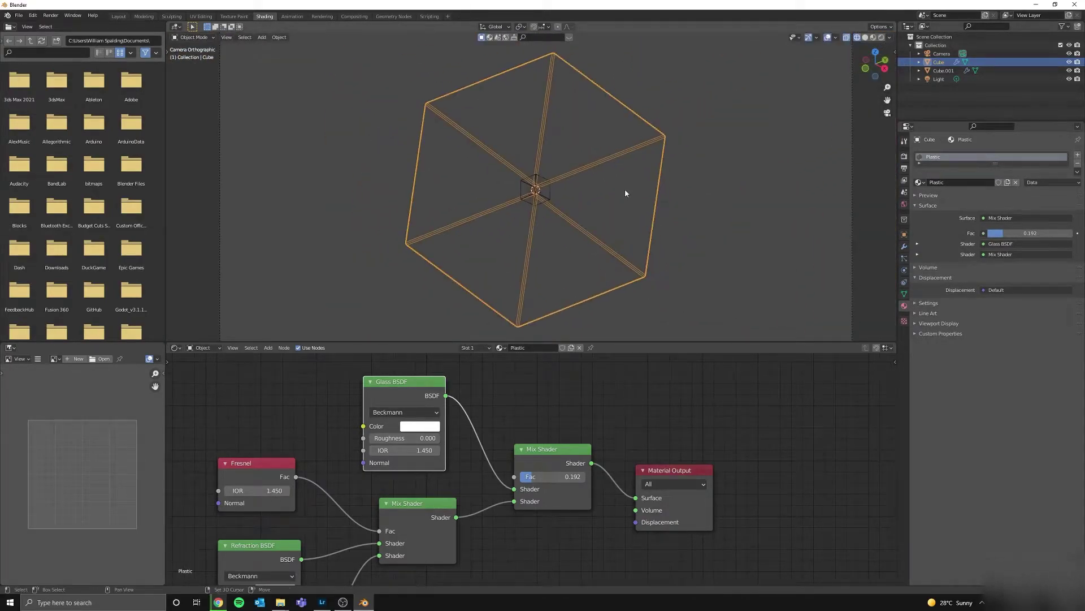
Fine-tune the outer cube's alignment with a slight rotation around the X axis and return to solid shading
scroll(582, 185, "up", 5)
key("t")
key("r")
key("x")
right_click(638, 83)
key("r")
key("x")
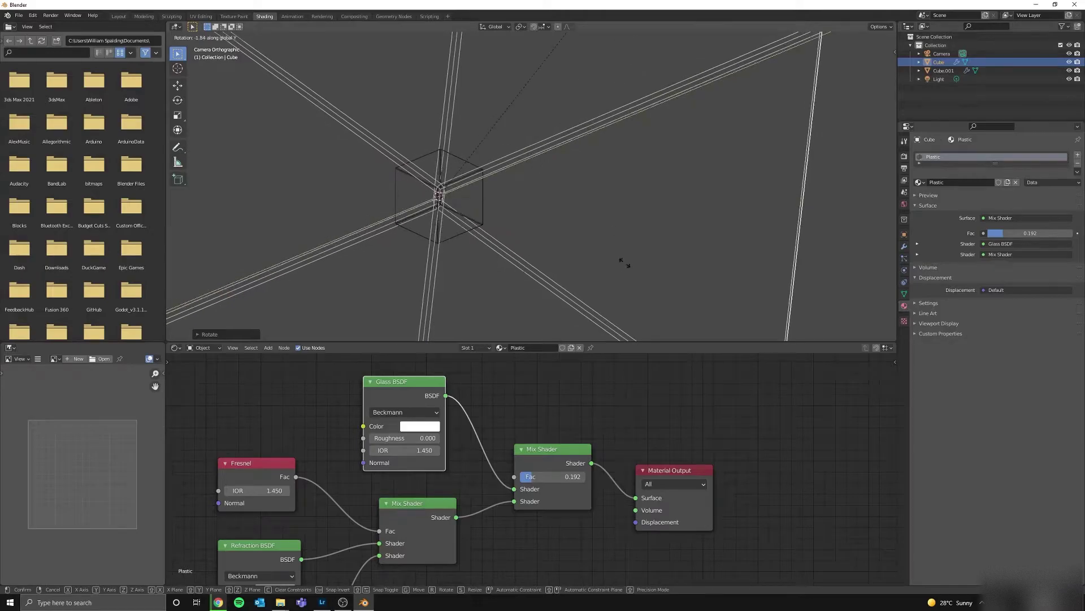
right_click(594, 226)
key("r")
key("x")
left_click(492, 139)
key("shift+z")
Duplicate the outer cube, place the copy behind it toward the frame's upper right, and show the rendered preview
scroll(429, 189, "down", 6)
key("shift+d")
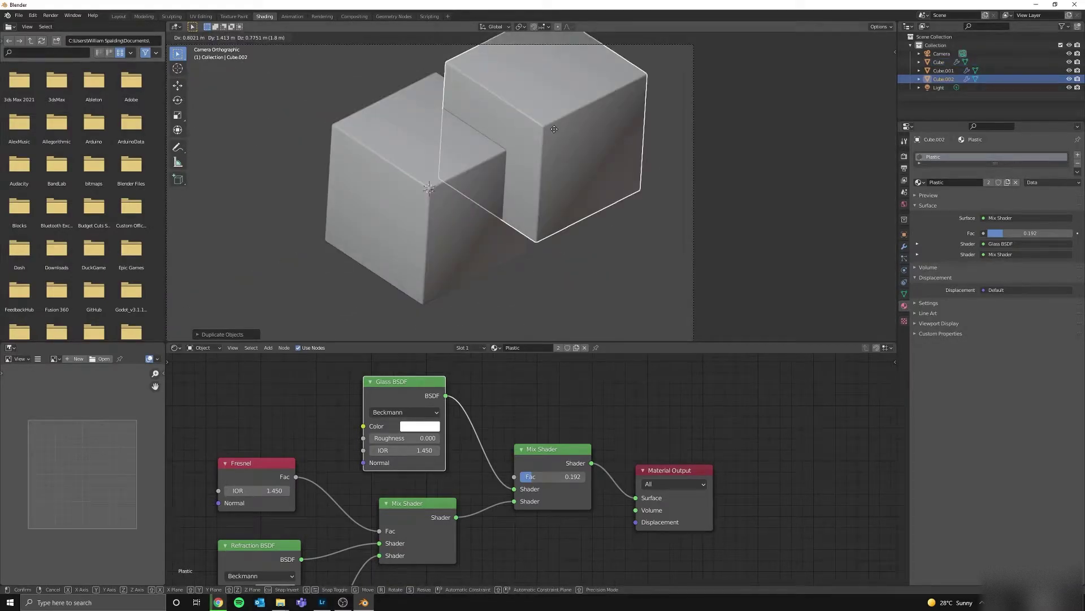
left_click(559, 128)
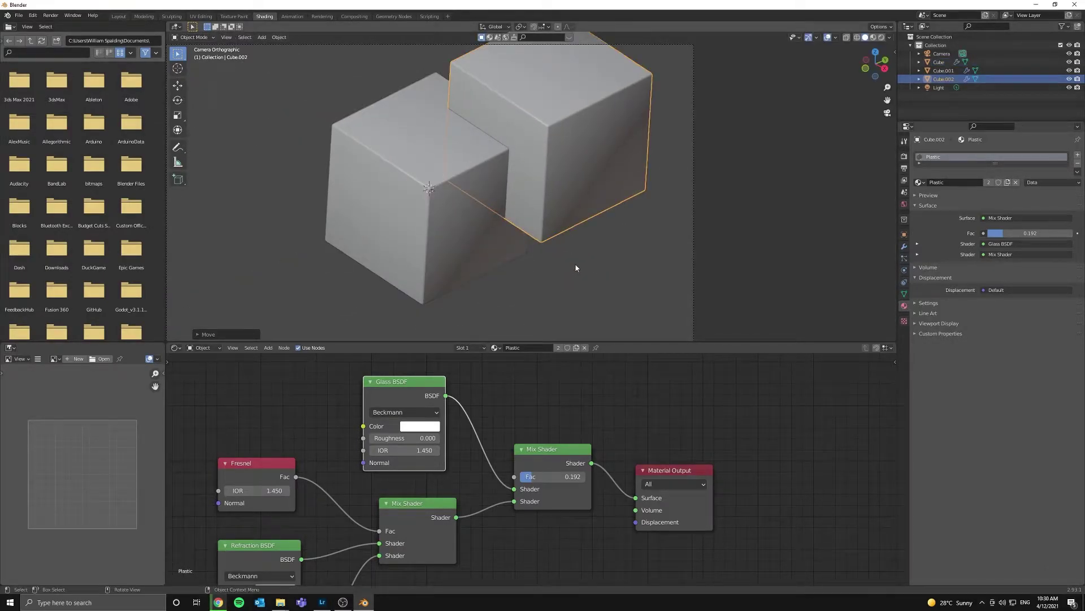
left_click(554, 270)
middle_click_drag(554, 270, 511, 194)
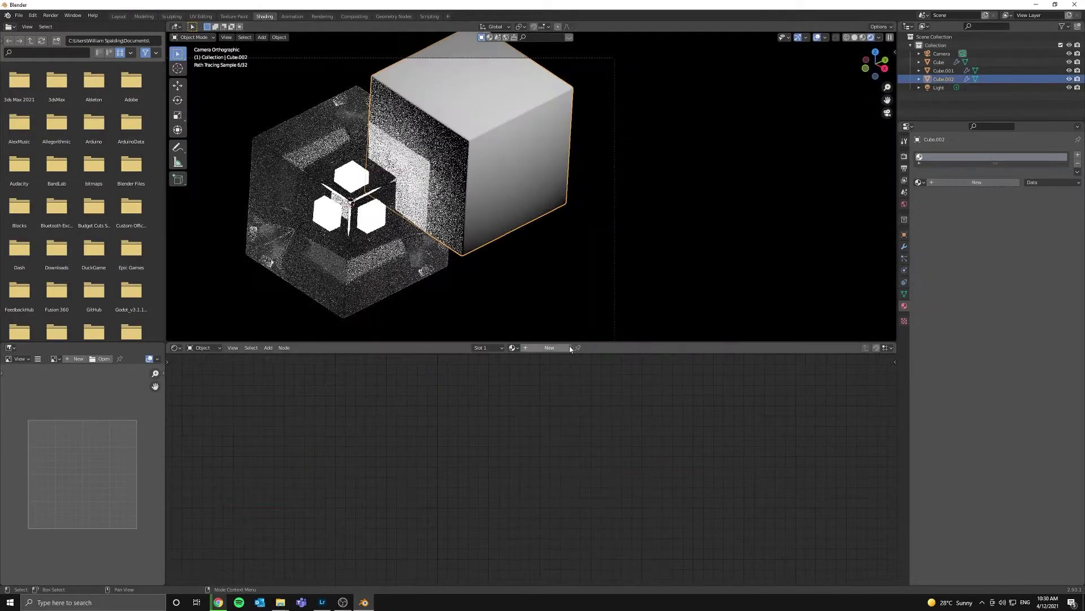
Give the duplicated cube a new material named glass with a Glass BSDF connected to its surface output
left_click(524, 347)
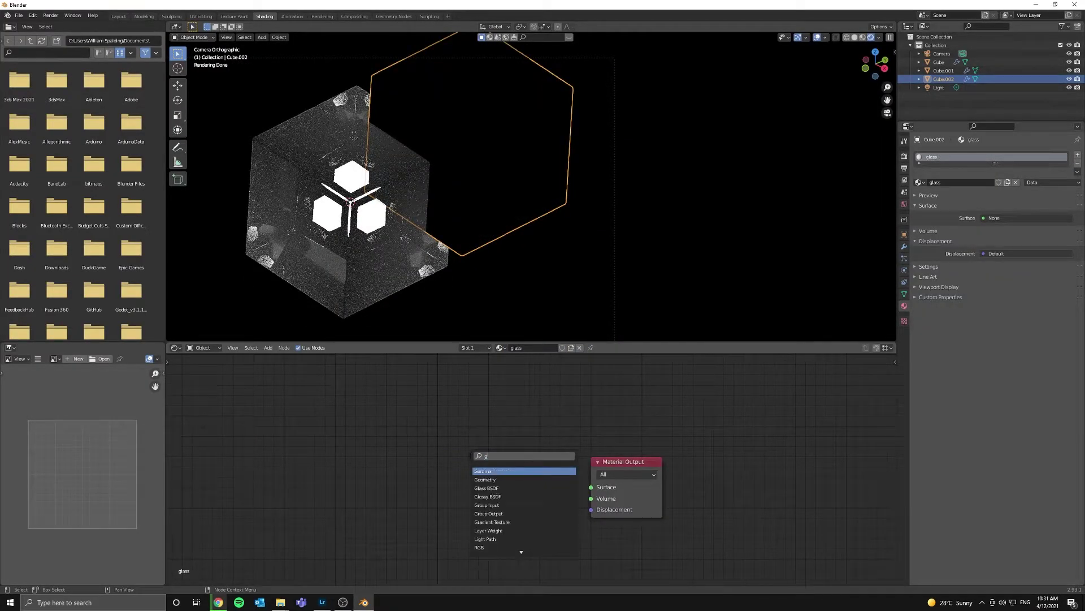
type("las")
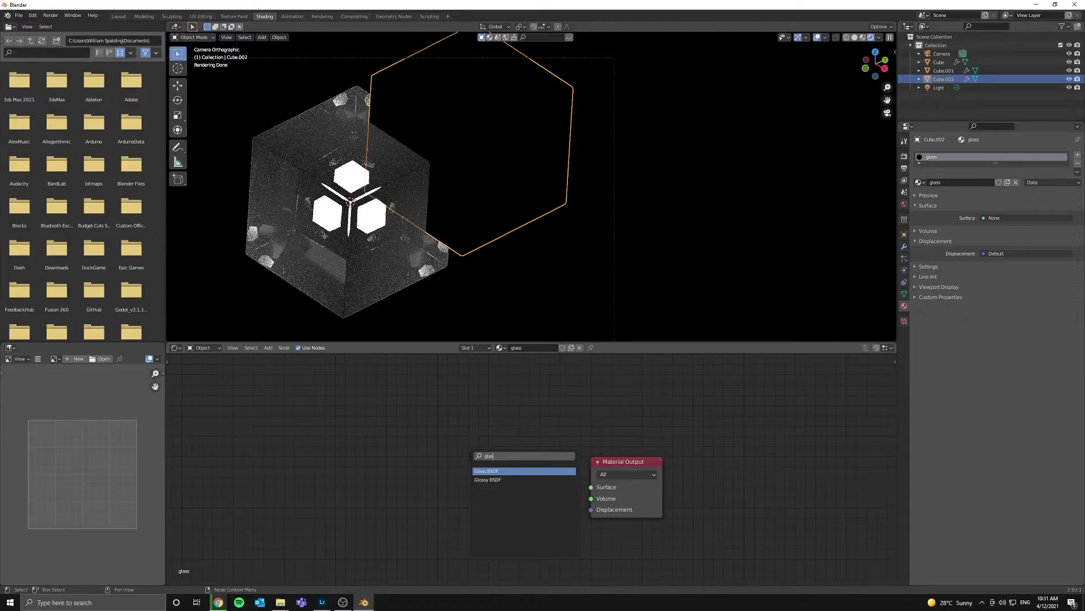
key("Return")
left_click(568, 472)
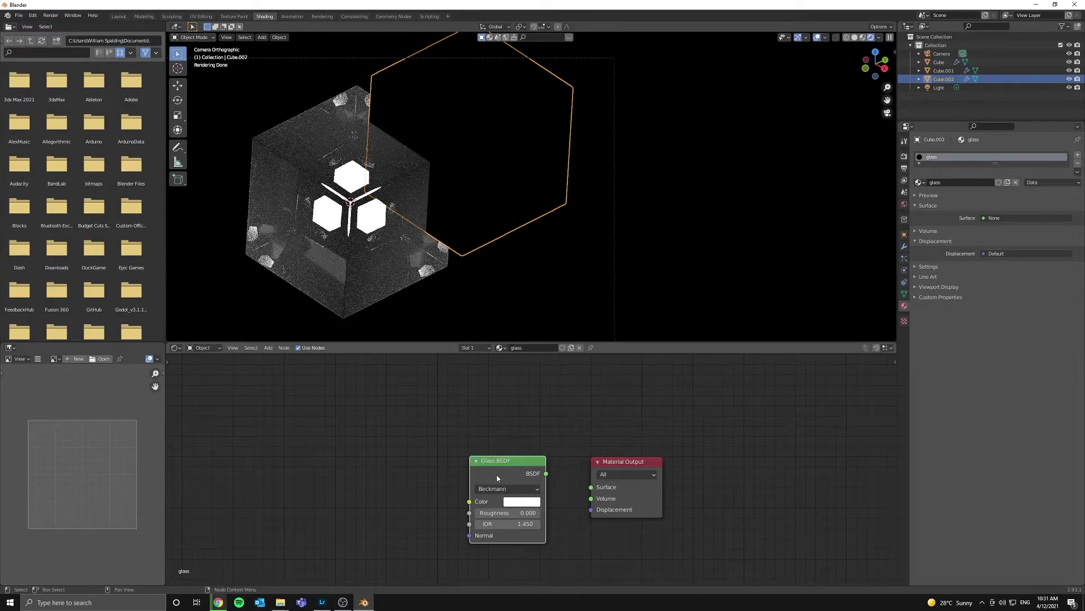
left_click_drag(546, 473, 590, 486)
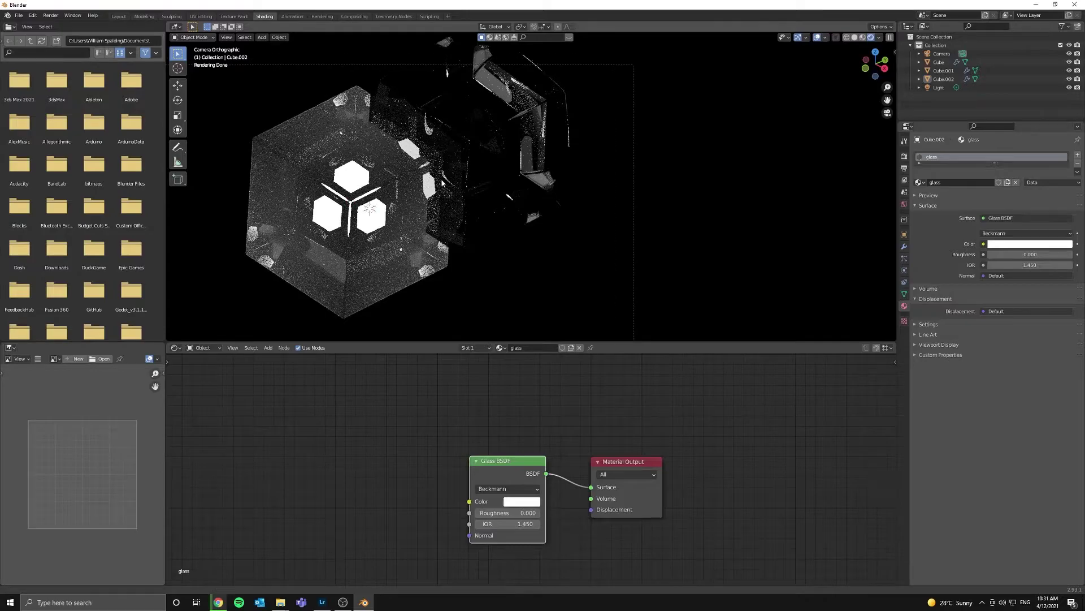
Tint the Translucent BSDF of the first cube's Plastic material a deep orange-red
middle_click_drag(442, 180, 489, 196, "shift")
left_click(533, 123)
left_click(490, 198)
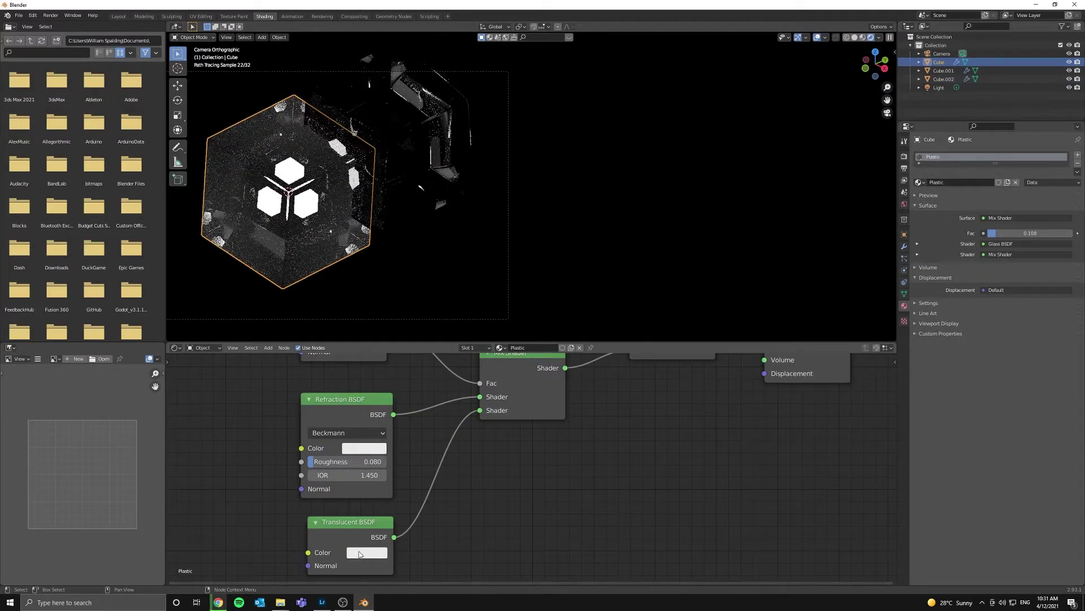
left_click(366, 553)
left_click(386, 447)
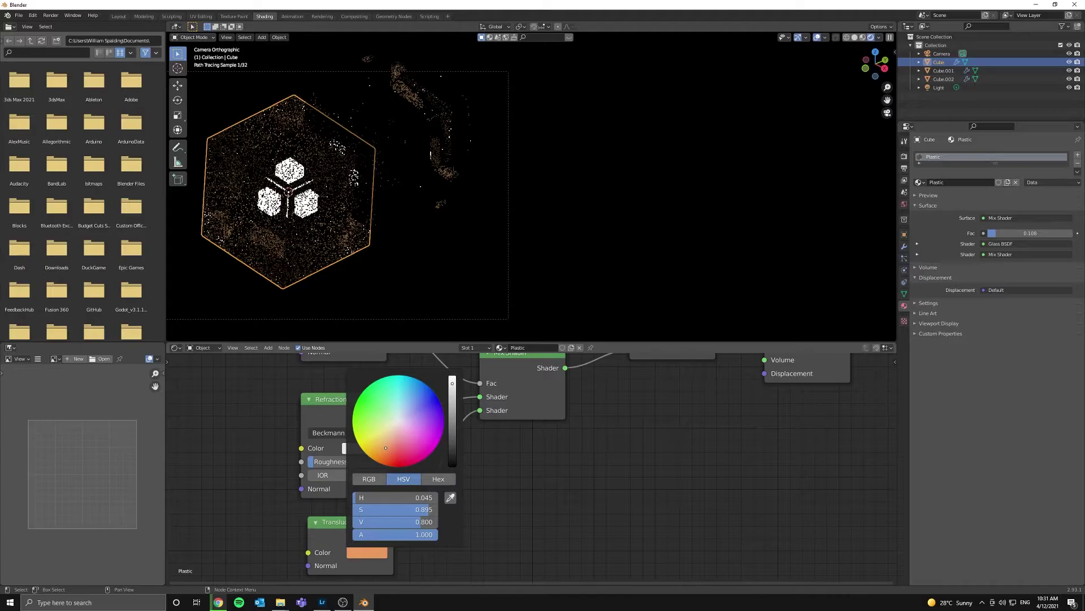
left_click_drag(386, 447, 359, 416)
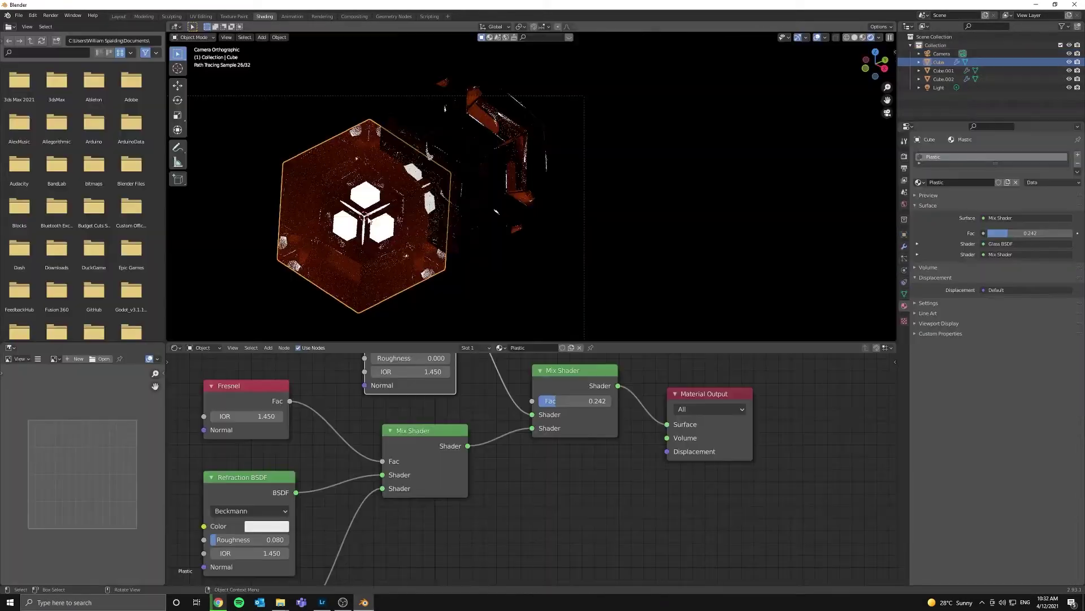
Try a different emission strength on the small glowing cube and undo the change
left_click(368, 221)
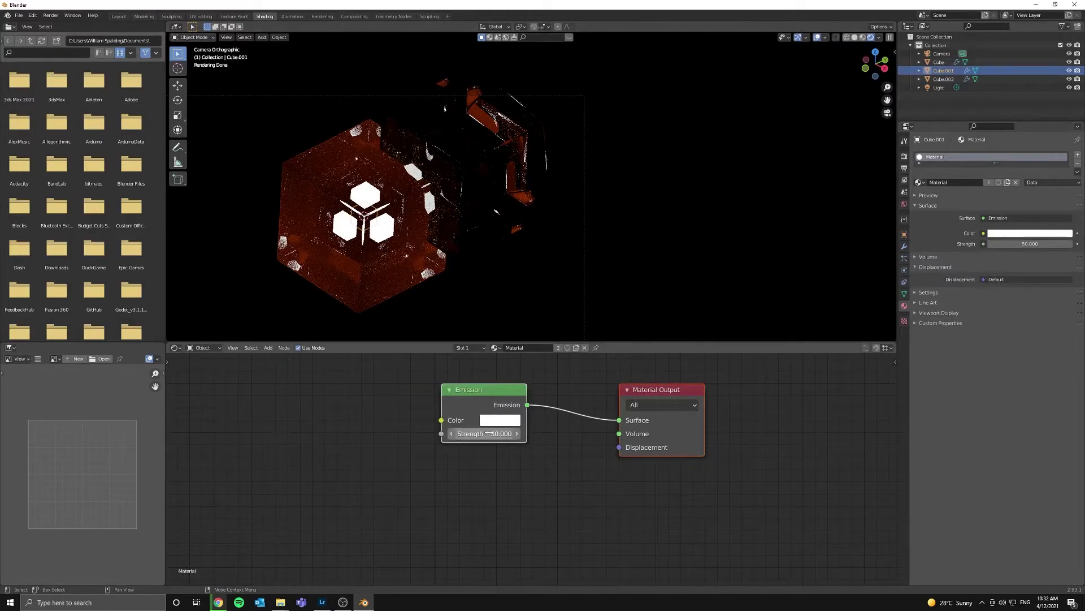
left_click_drag(489, 433, 547, 433)
key("ctrl+z")
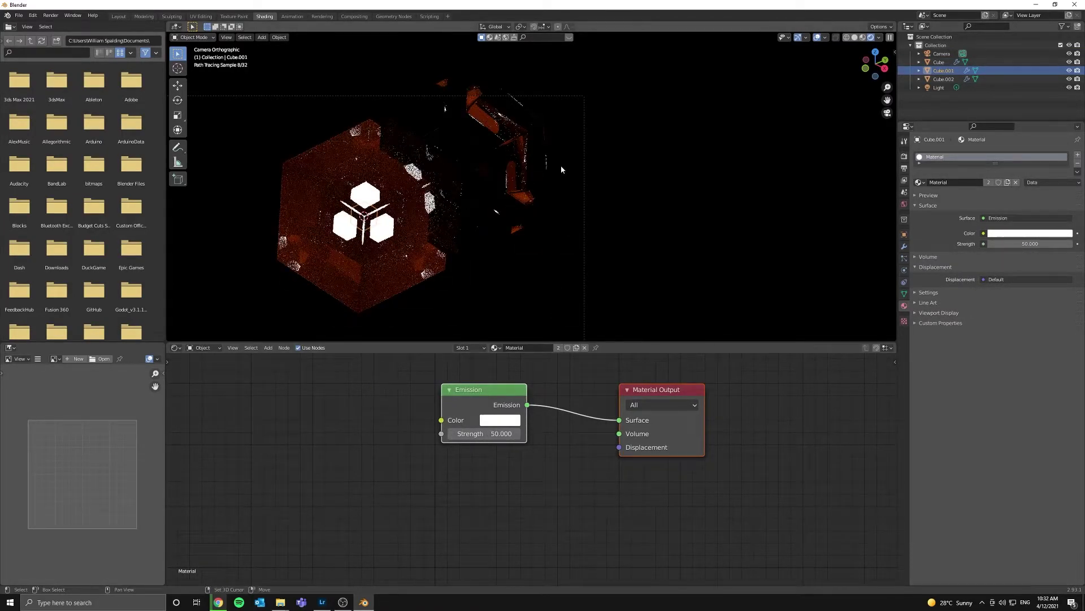
Select the camera and show its full frame with rendered shading in the Layout workspace
middle_click_drag(561, 170, 547, 210, "shift")
left_click(557, 136)
left_click(558, 135)
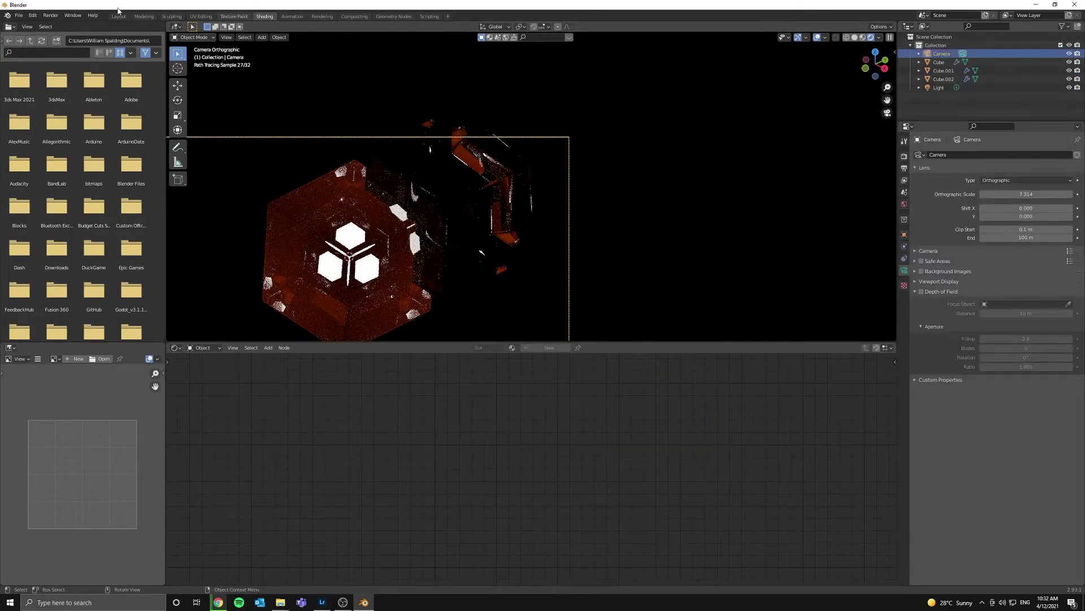
left_click(118, 15)
scroll(563, 335, "down", 5)
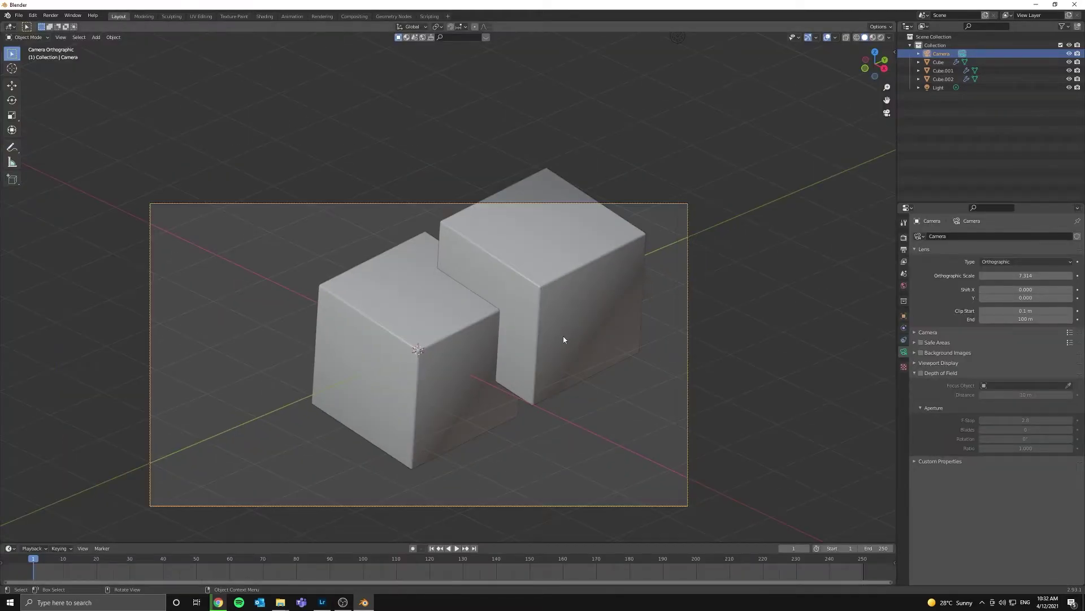
key("z")
left_click(584, 168)
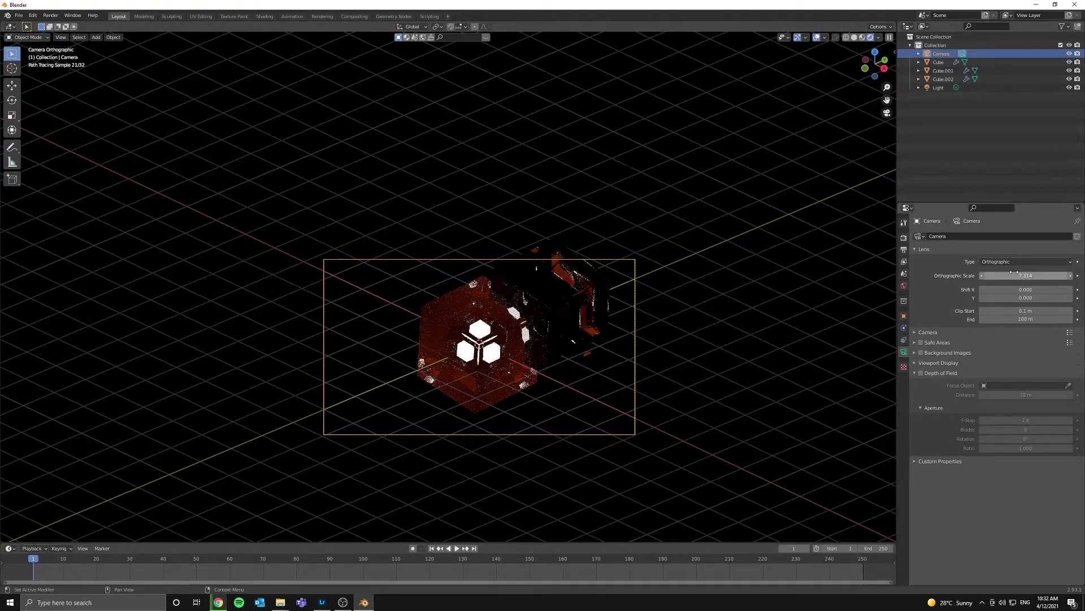
Set the render output resolution to 1080 px in both X and Y
left_click(904, 250)
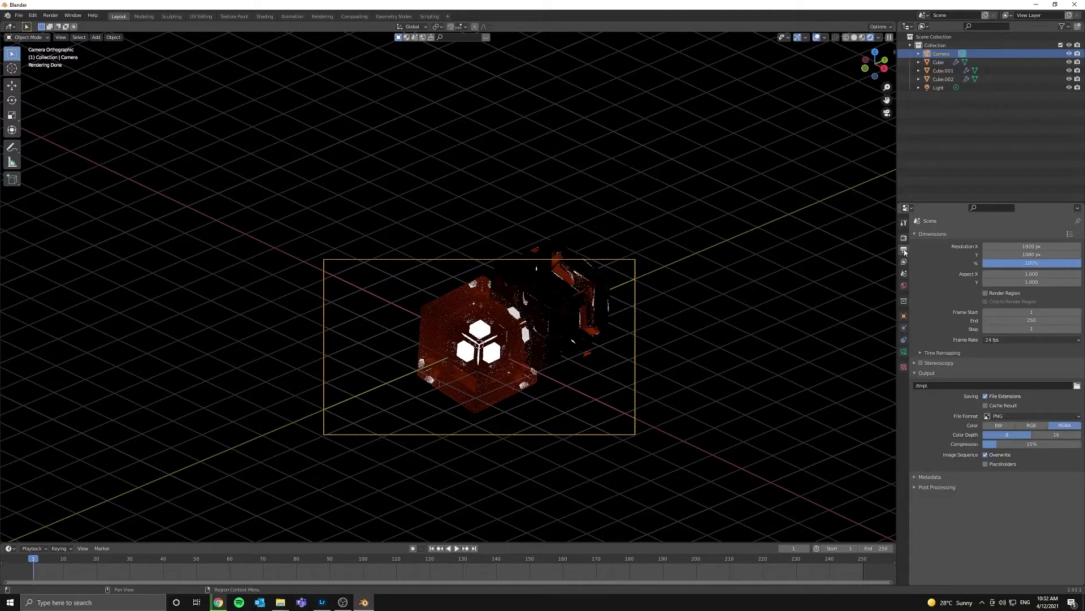
left_click(1032, 247)
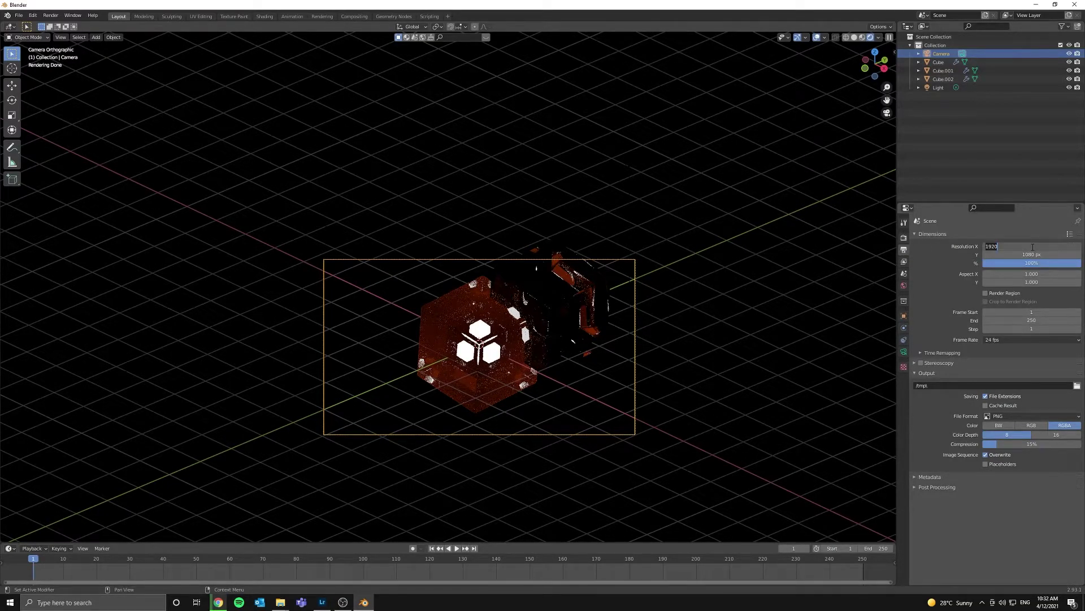
key("Return")
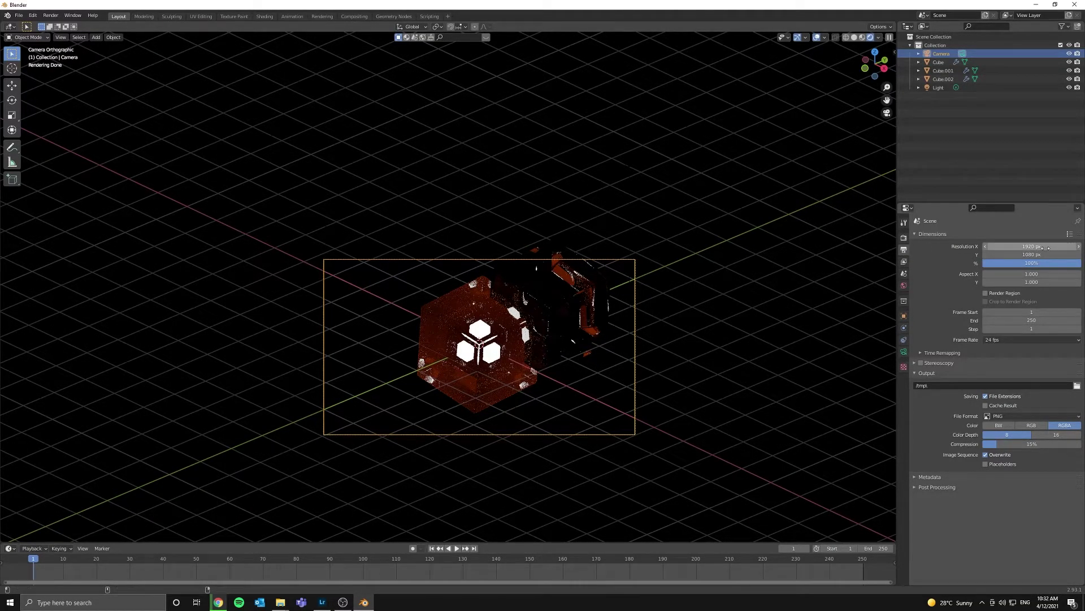
left_click_drag(1043, 247, 1043, 255)
type("1080")
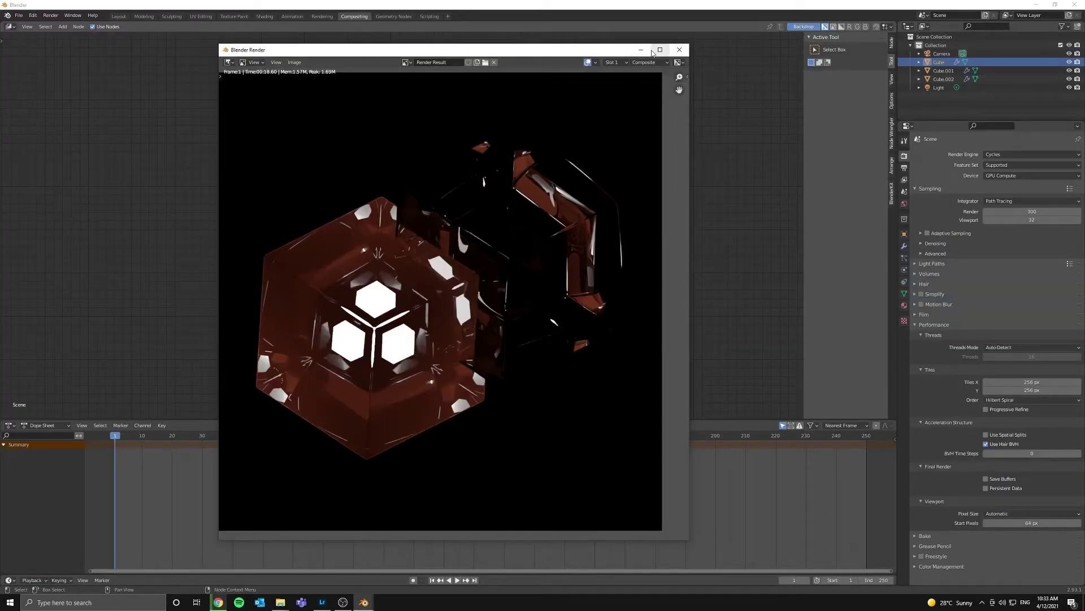
Minimize the render window and insert a Color Balance node between the Denoise and Composite nodes
left_click(641, 50)
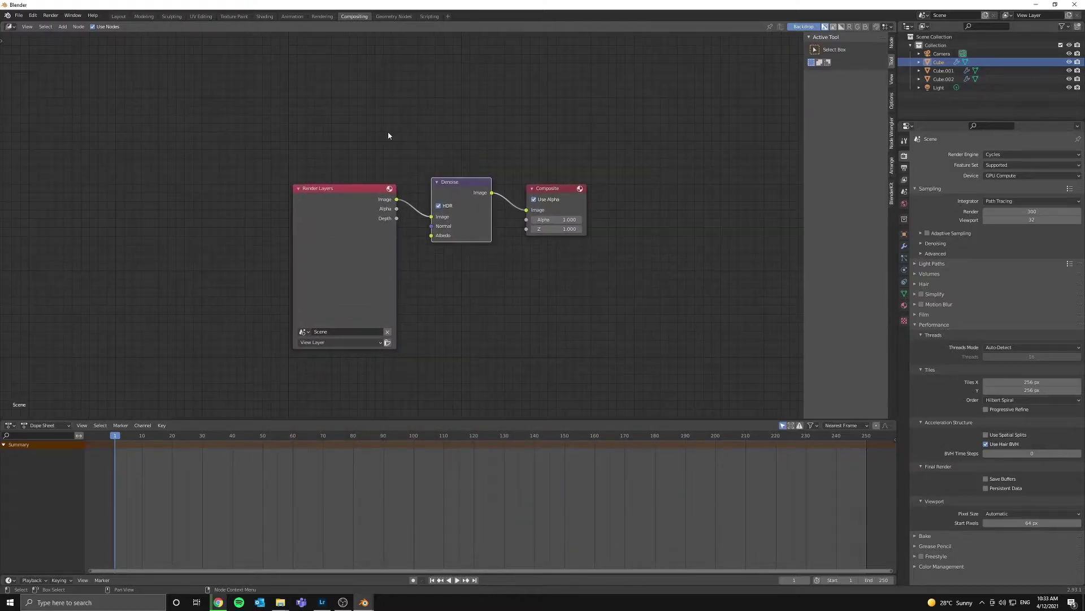
scroll(526, 112, "up", 2)
key("shift+a")
left_click(519, 136)
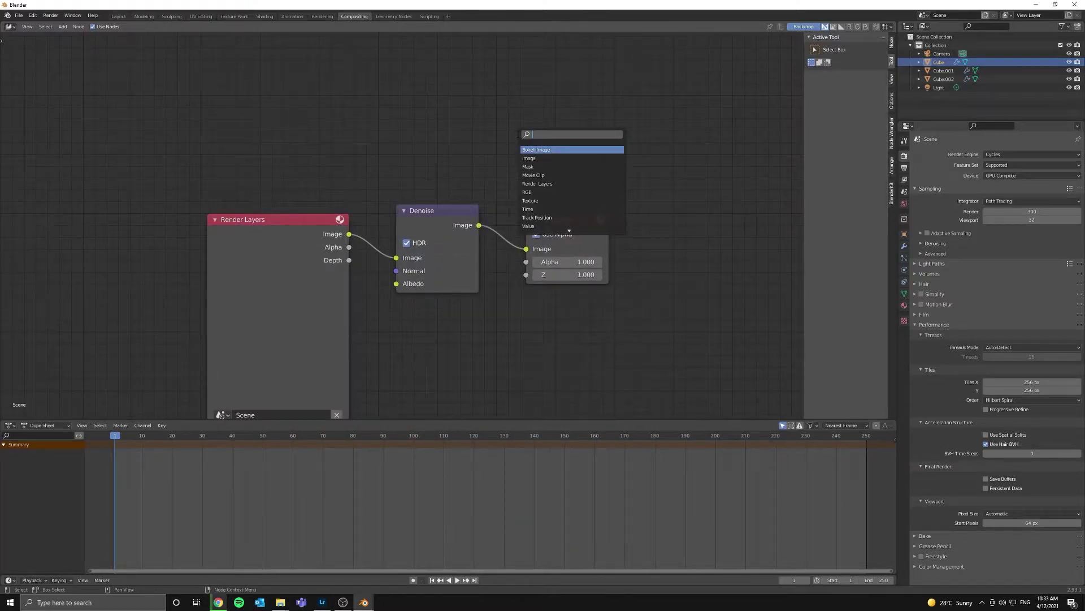
type("col")
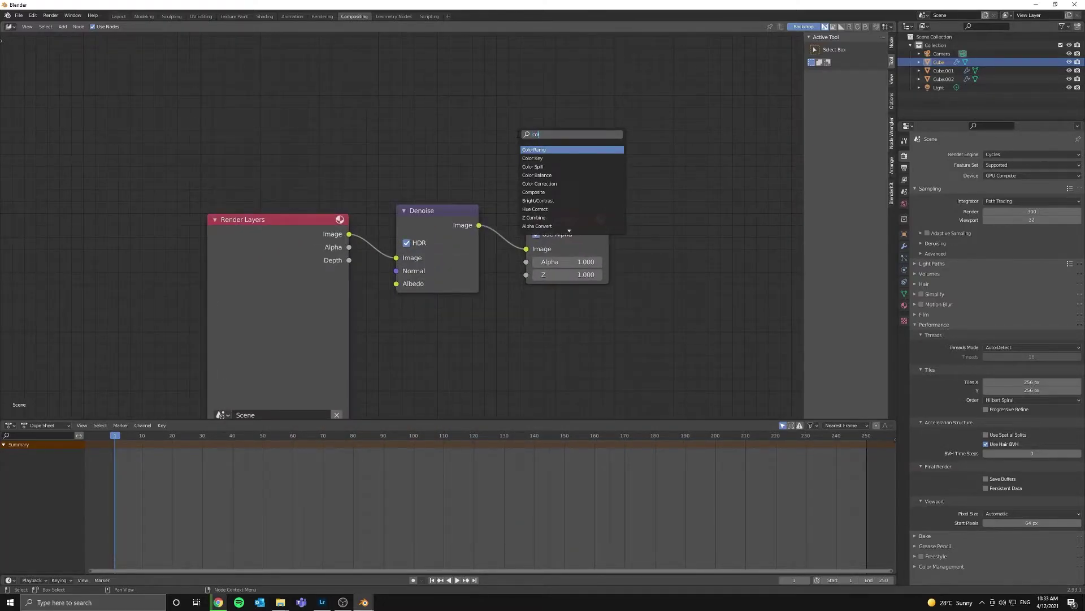
key("Down")
key("Down")
key("Down")
key("Return")
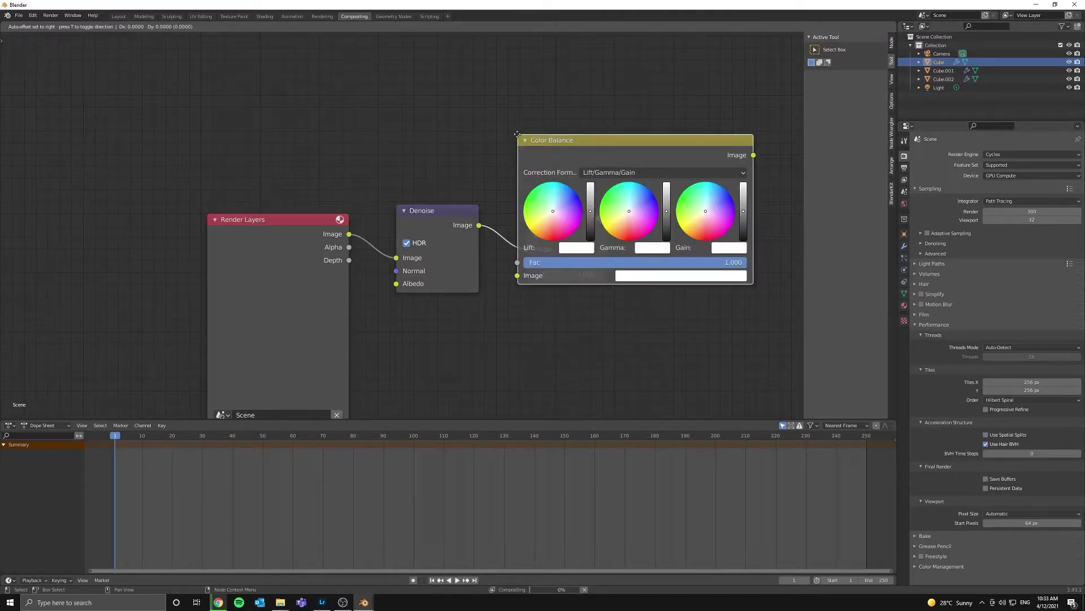
left_click(465, 165)
Insert a Bright/Contrast node between the Color Balance and Composite nodes
middle_click_drag(572, 246, 225, 261)
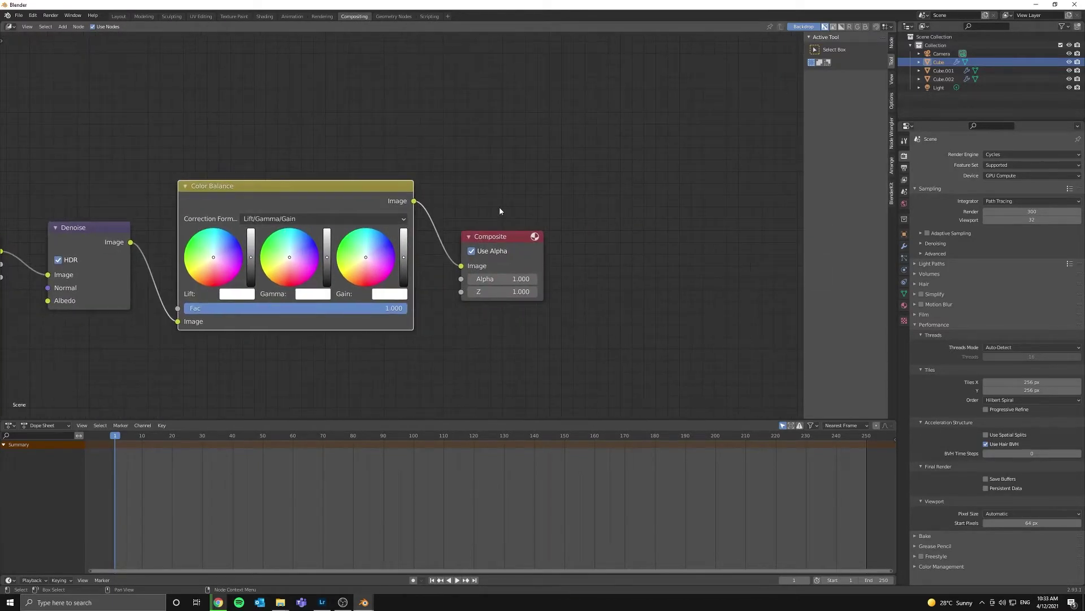
key("shift+a")
left_click(474, 169)
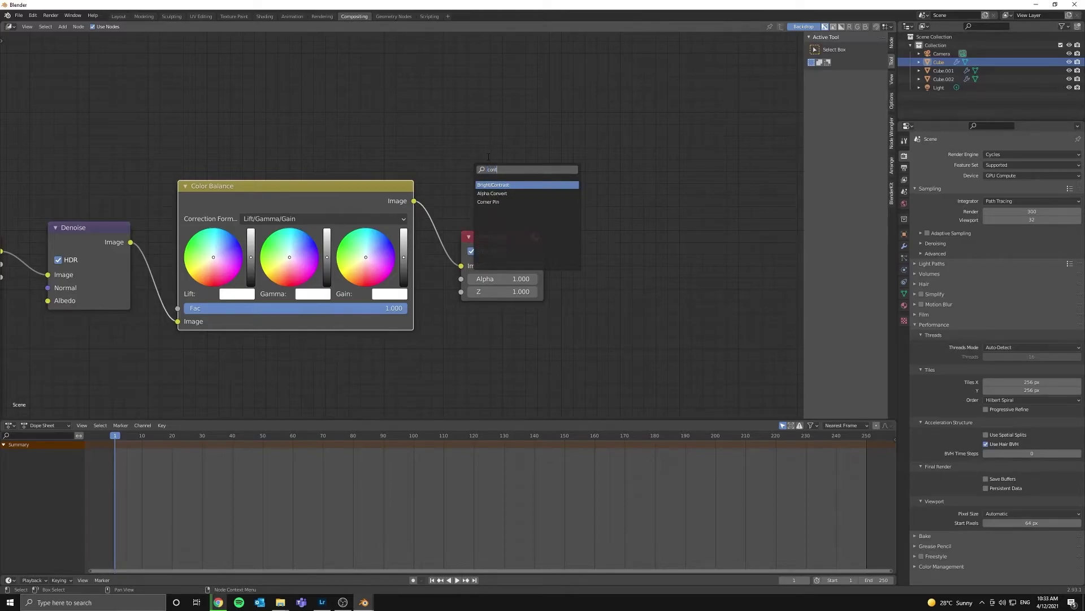
type("cont")
key("Return")
left_click(497, 215)
Insert an Exposure node between the Bright/Contrast and Composite nodes
key("shift+a")
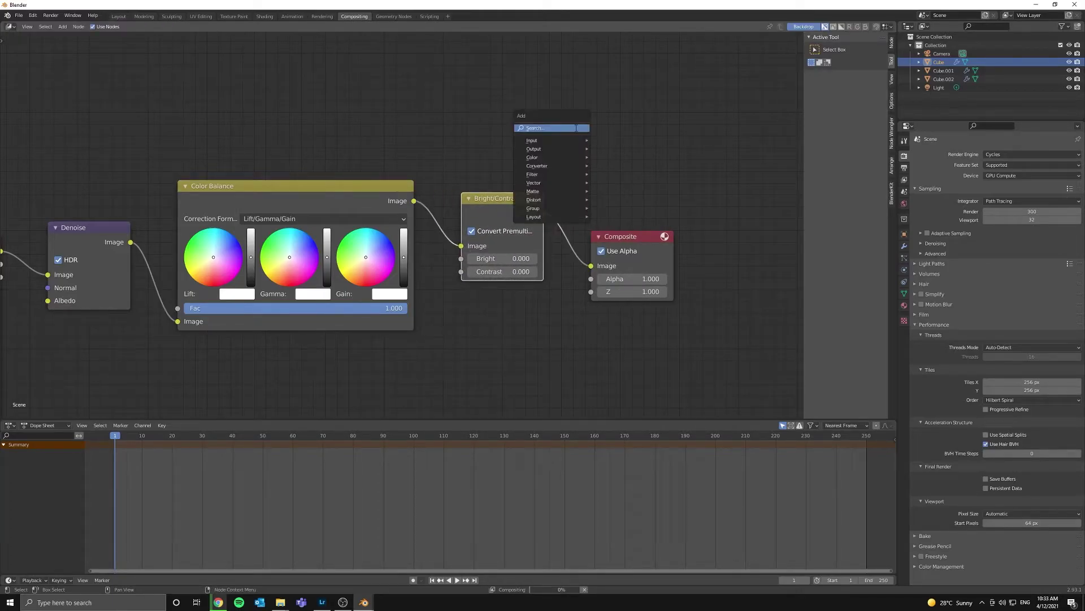
left_click(576, 128)
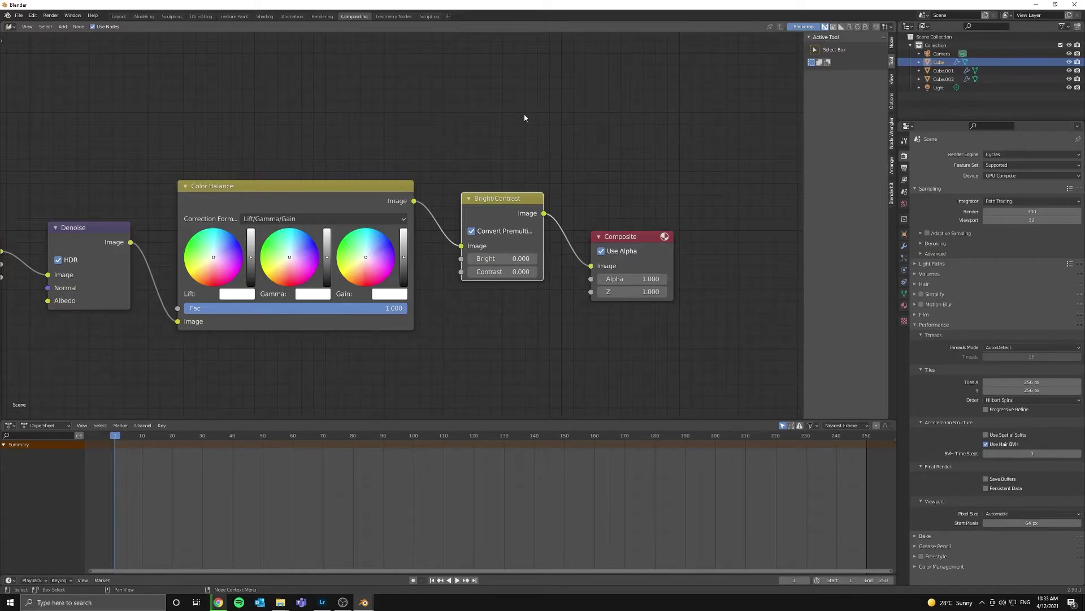
key("shift+a")
mouse_move(519, 151)
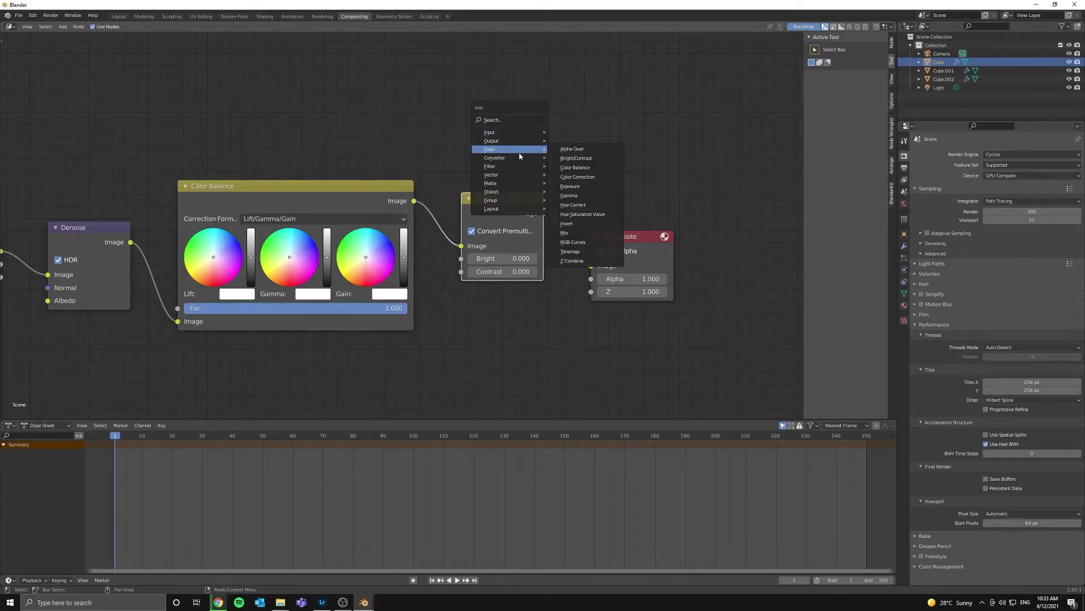
left_click(593, 189)
left_click(604, 221)
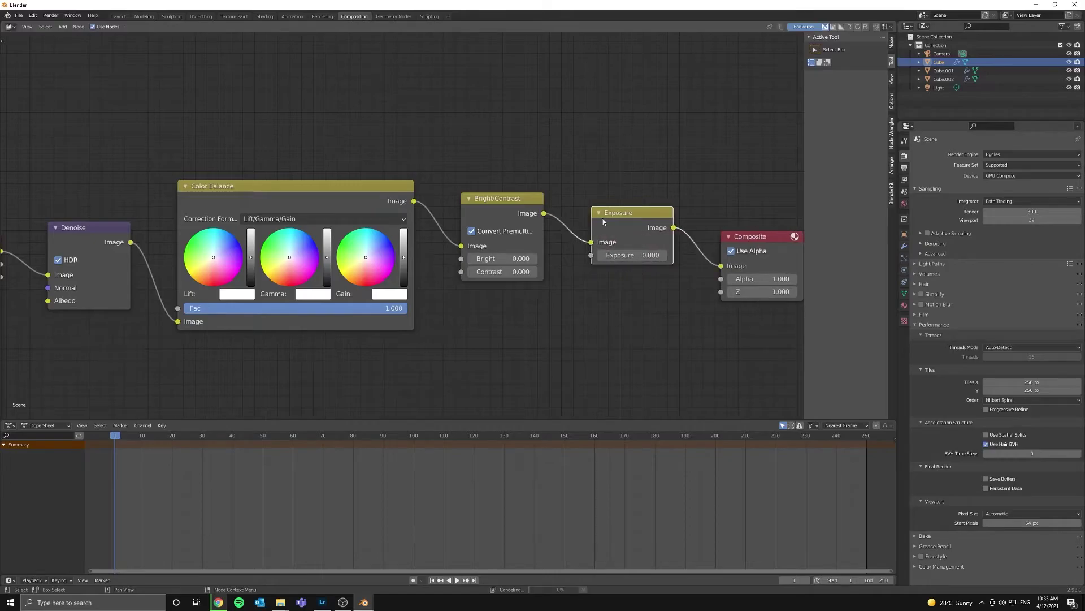
middle_click_drag(623, 227, 551, 224)
Close the render window and move the Exposure node out of its place to the link between Denoise and Color Balance
key("alt+Tab")
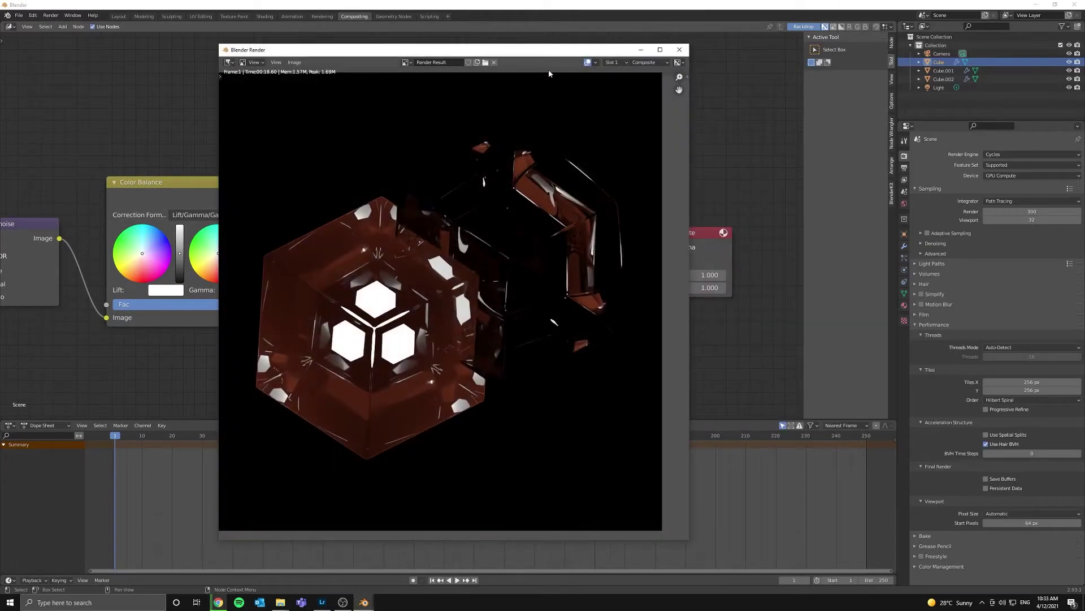
left_click(680, 50)
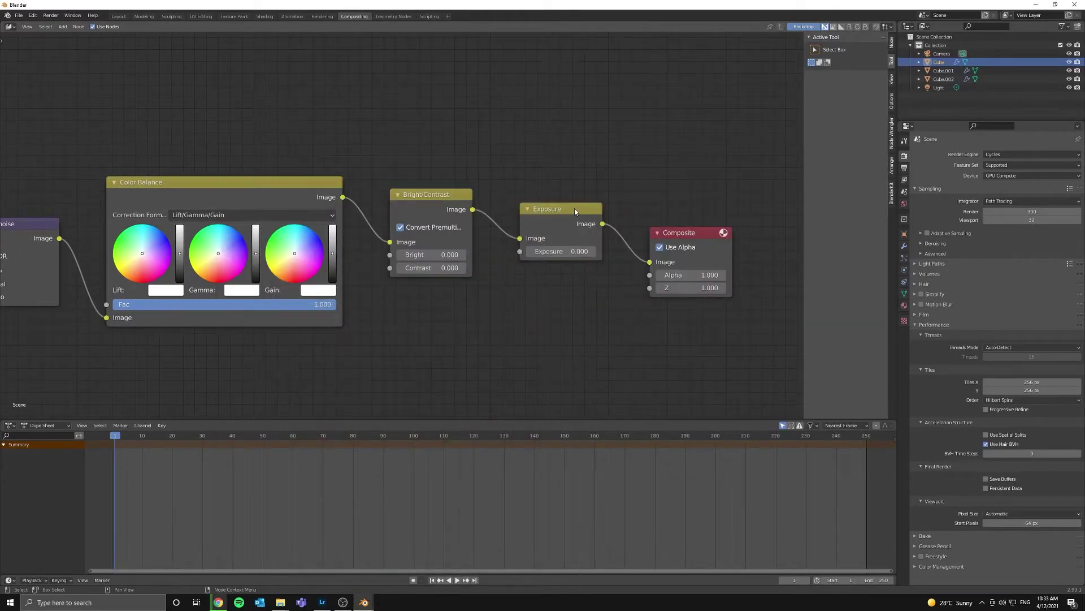
left_click_drag(574, 211, 103, 247, "alt")
middle_click_drag(231, 244, 337, 237)
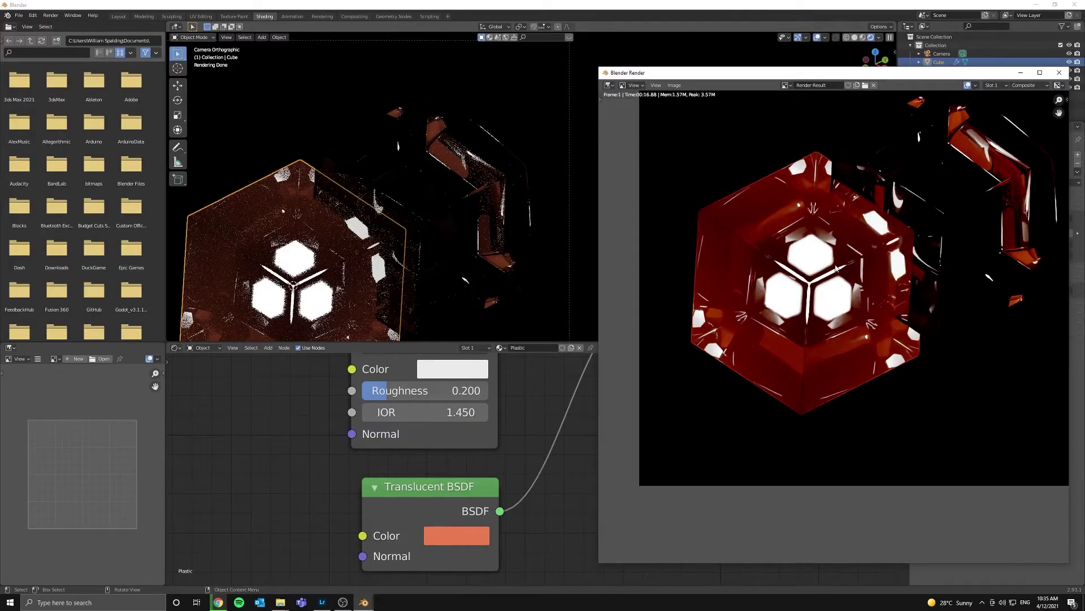
Examine the composited render result as a whole and the refracted red edges of the glass cube up close
scroll(846, 267, "down", 2)
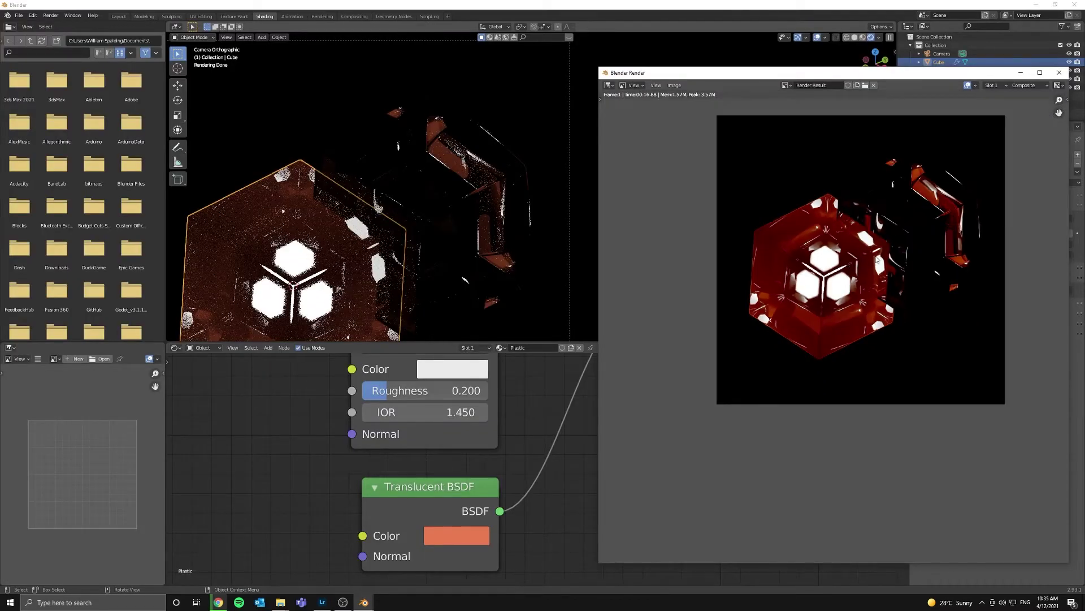
middle_click_drag(892, 259, 829, 298)
scroll(830, 298, "up", 2)
scroll(930, 243, "up", 1)
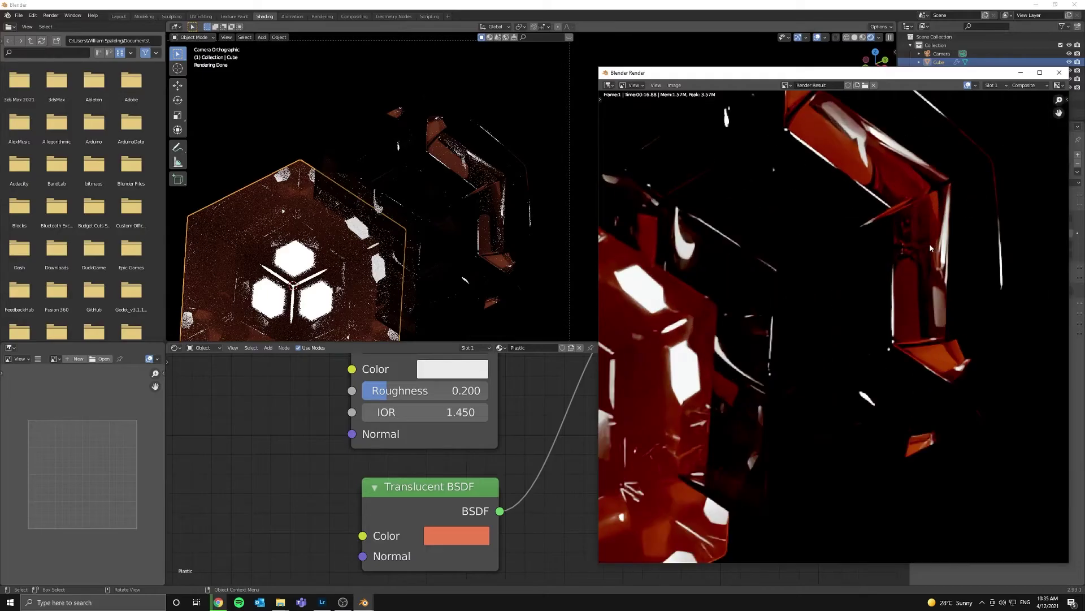